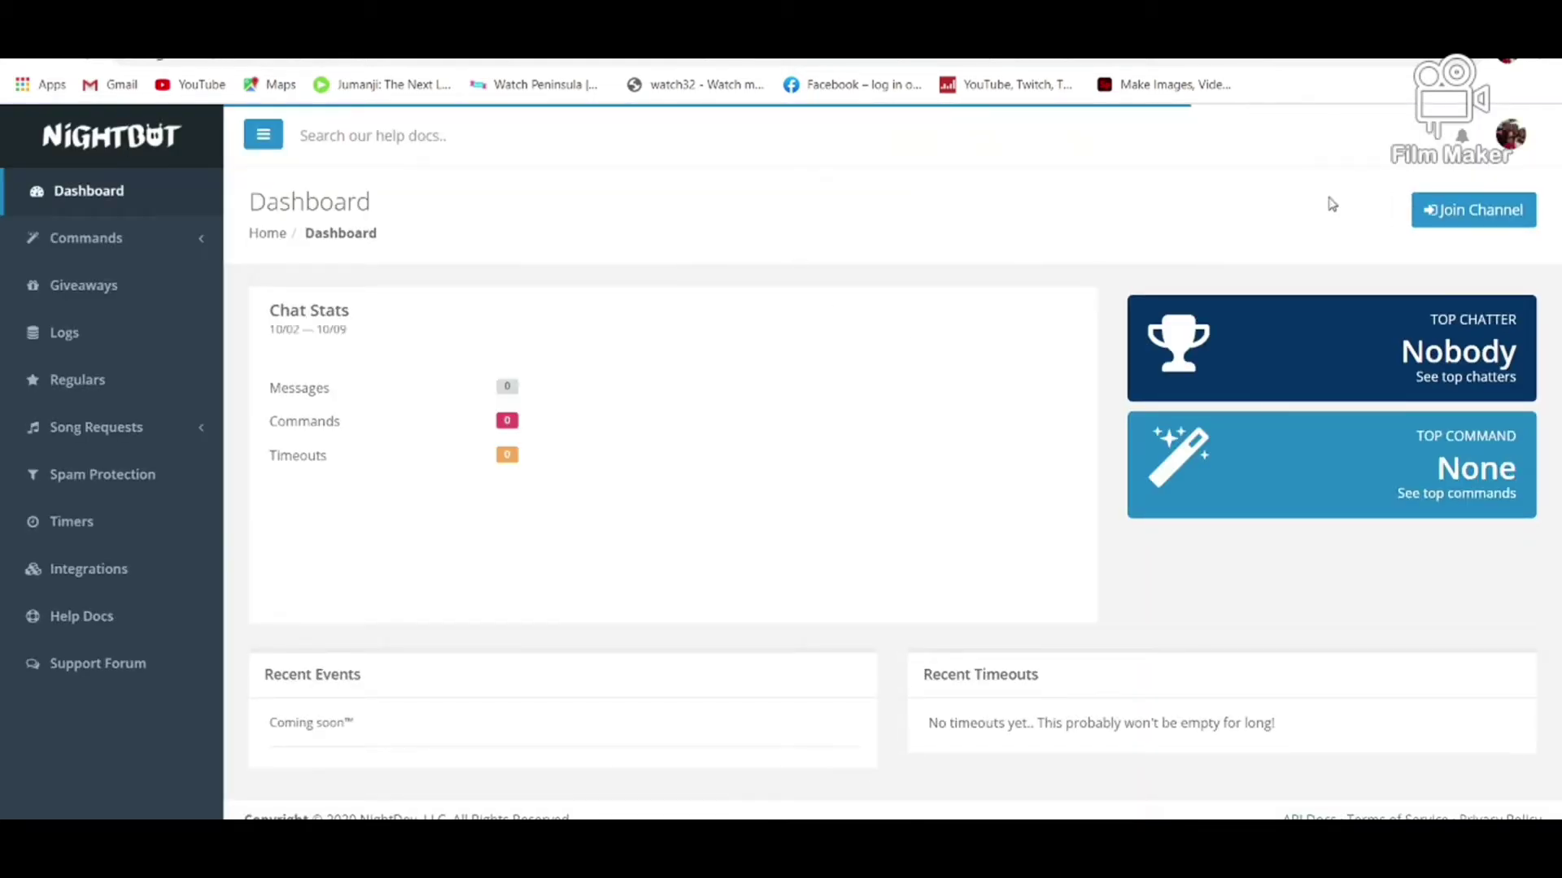
Have Nightbot join the channel, copy its YouTube channel URL from the instructions, and close them.
{"action": "left_click", "coordinate": [1469, 218]}
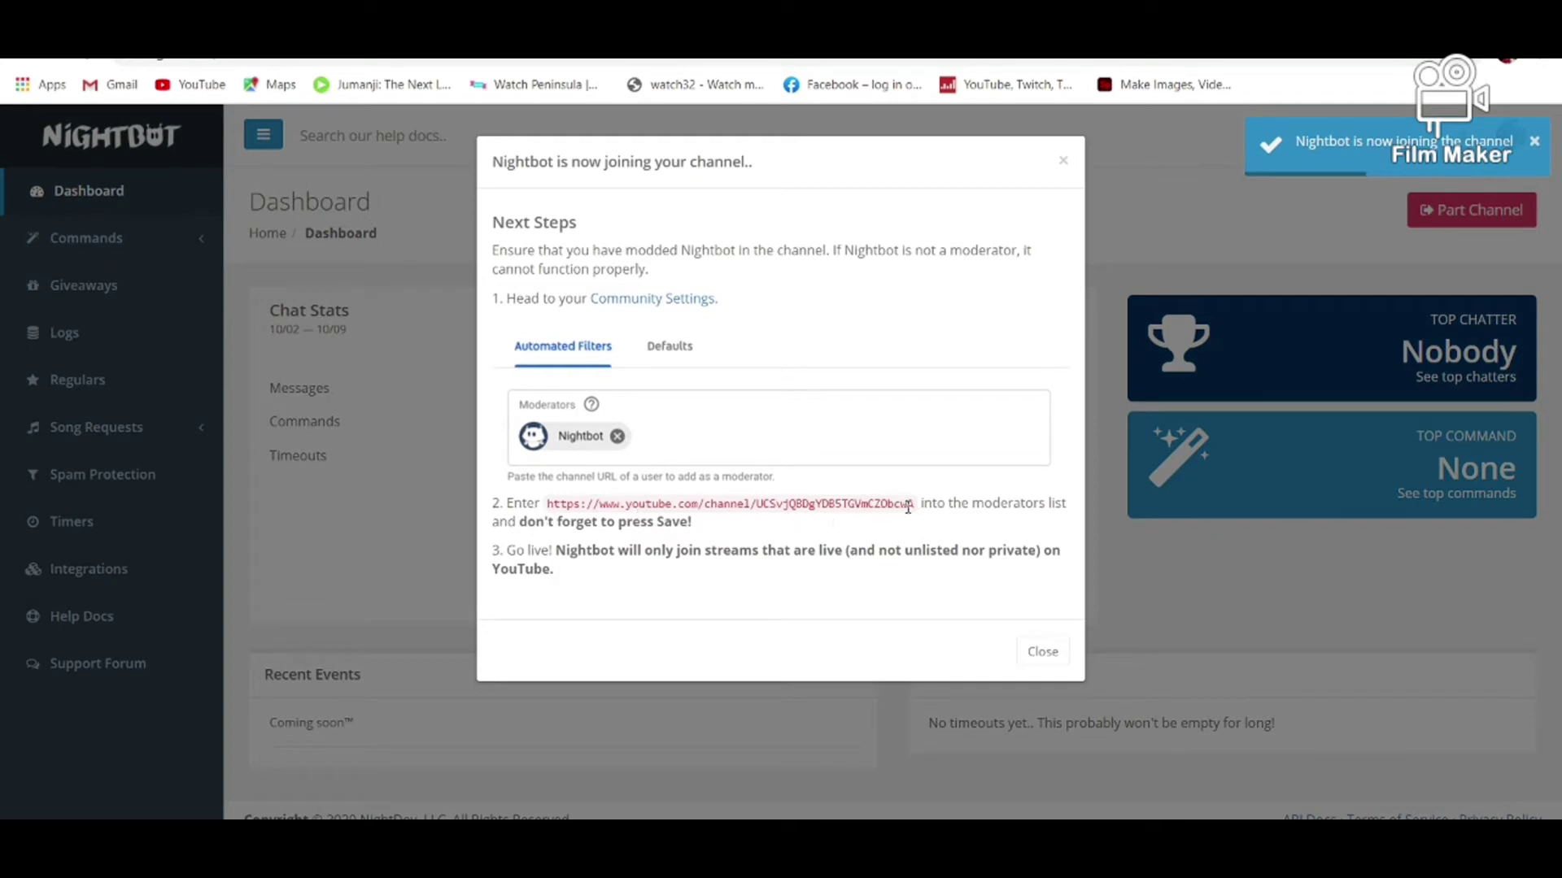
{"action": "left_click_drag", "start_coordinate": [919, 504], "coordinate": [547, 504]}
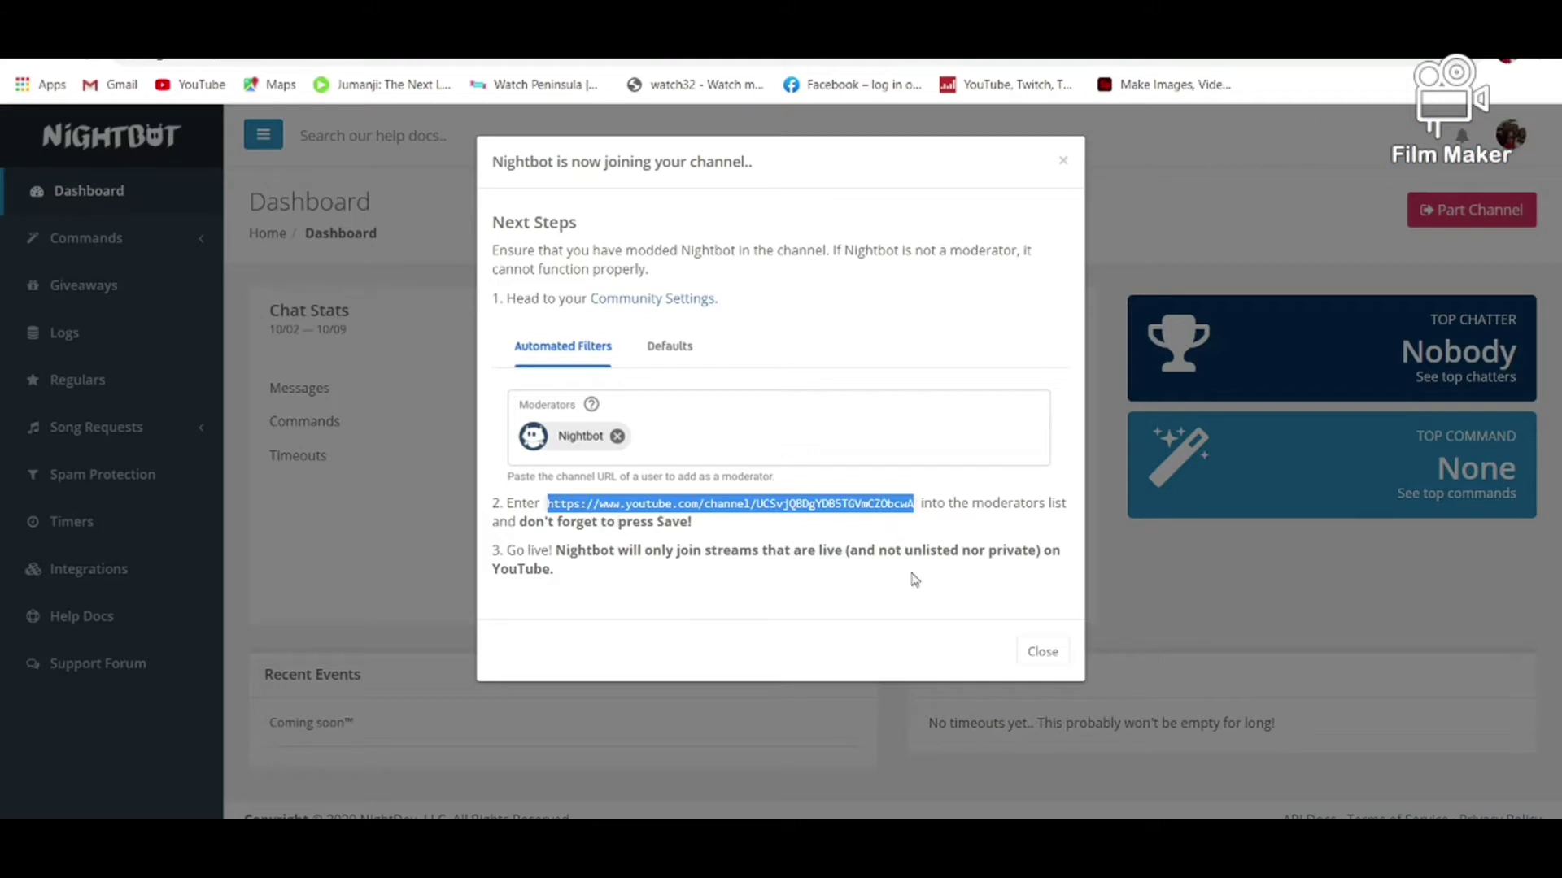
{"action": "left_click", "coordinate": [1040, 654]}
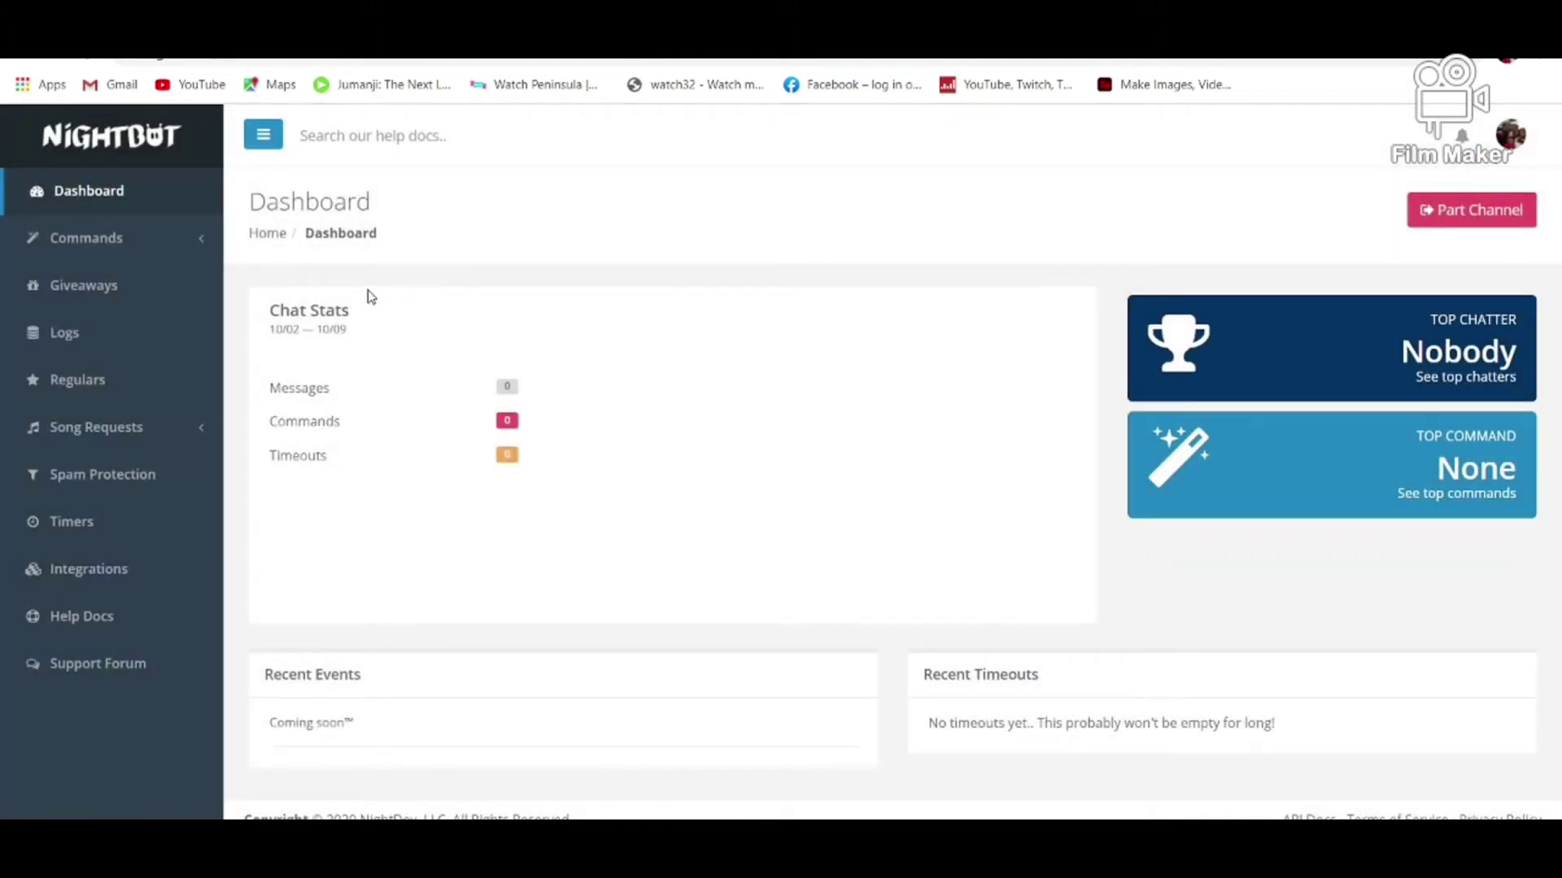
Open YouTube in a new browser tab and go to YouTube Studio for the channel.
{"action": "left_click", "coordinate": [163, 29]}
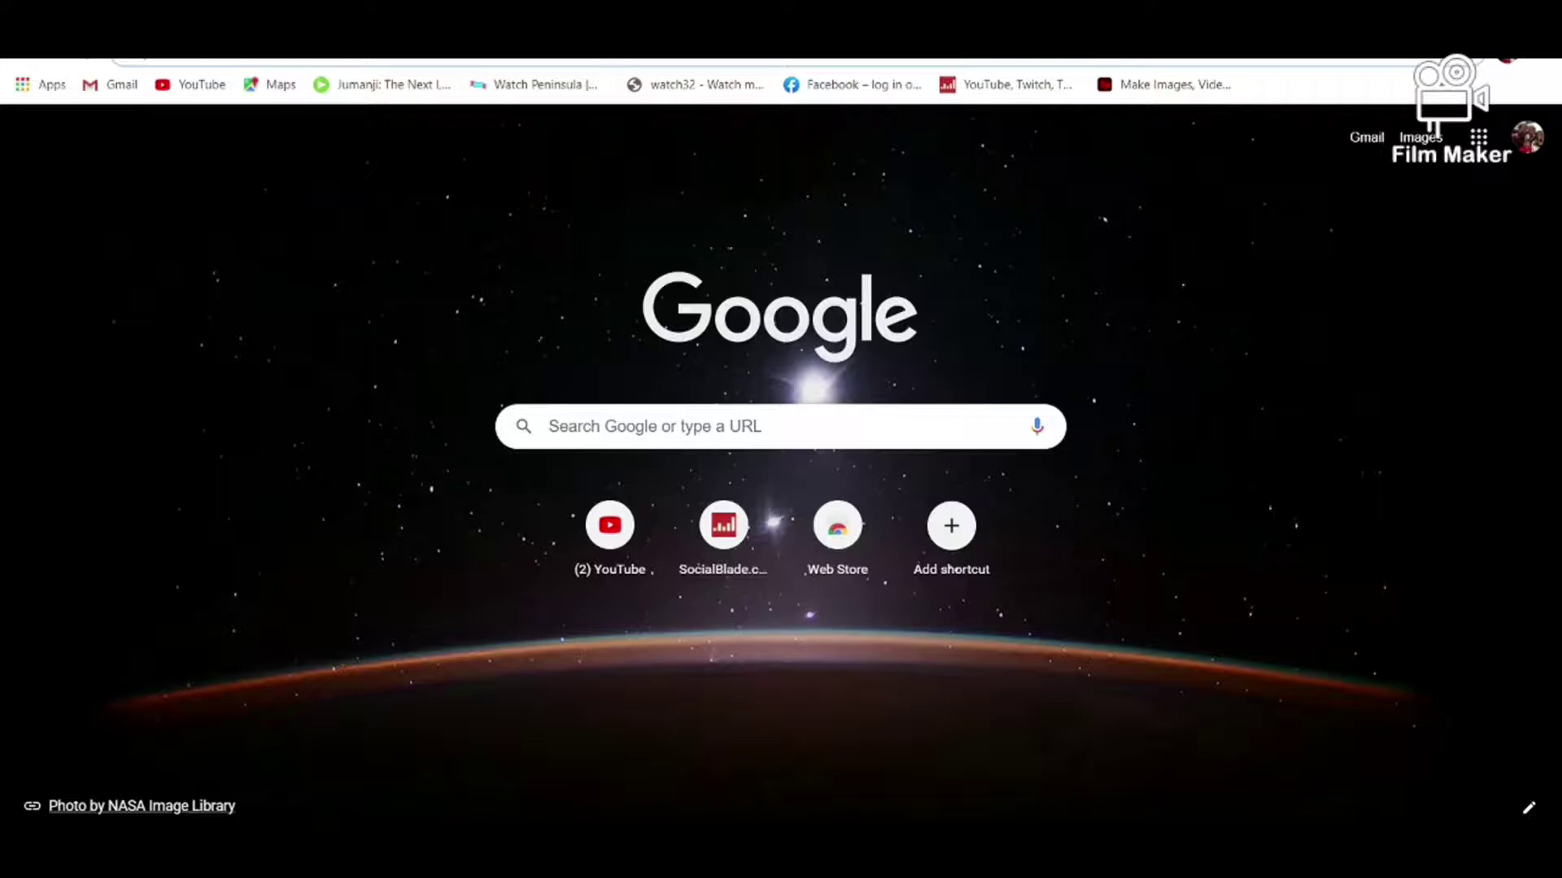
{"action": "left_click", "coordinate": [192, 84]}
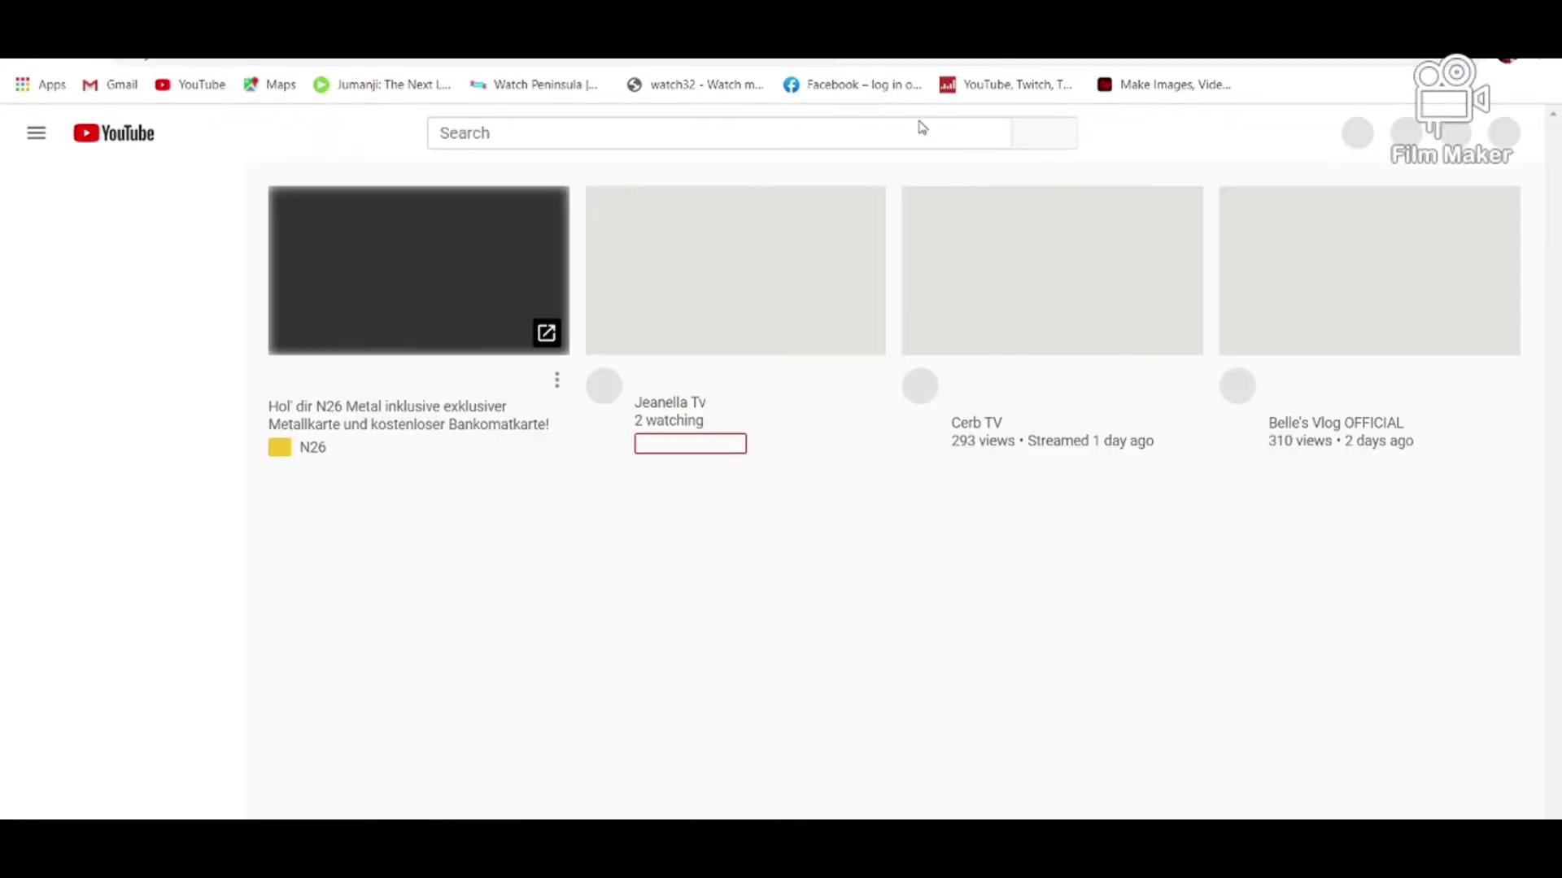
{"action": "left_click", "coordinate": [1341, 135]}
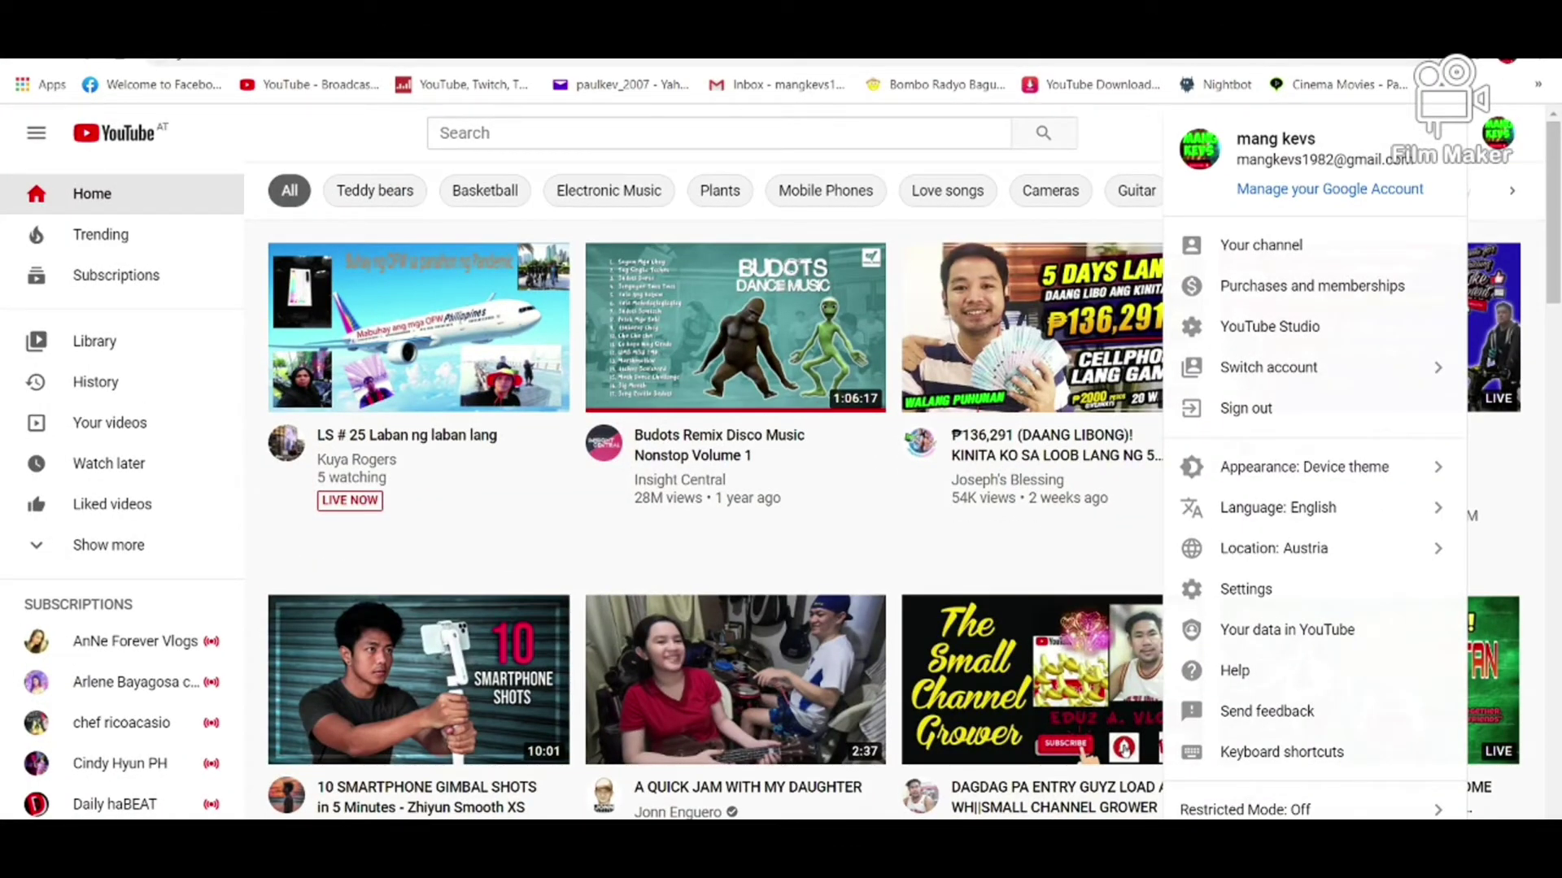
{"action": "left_click", "coordinate": [1277, 337]}
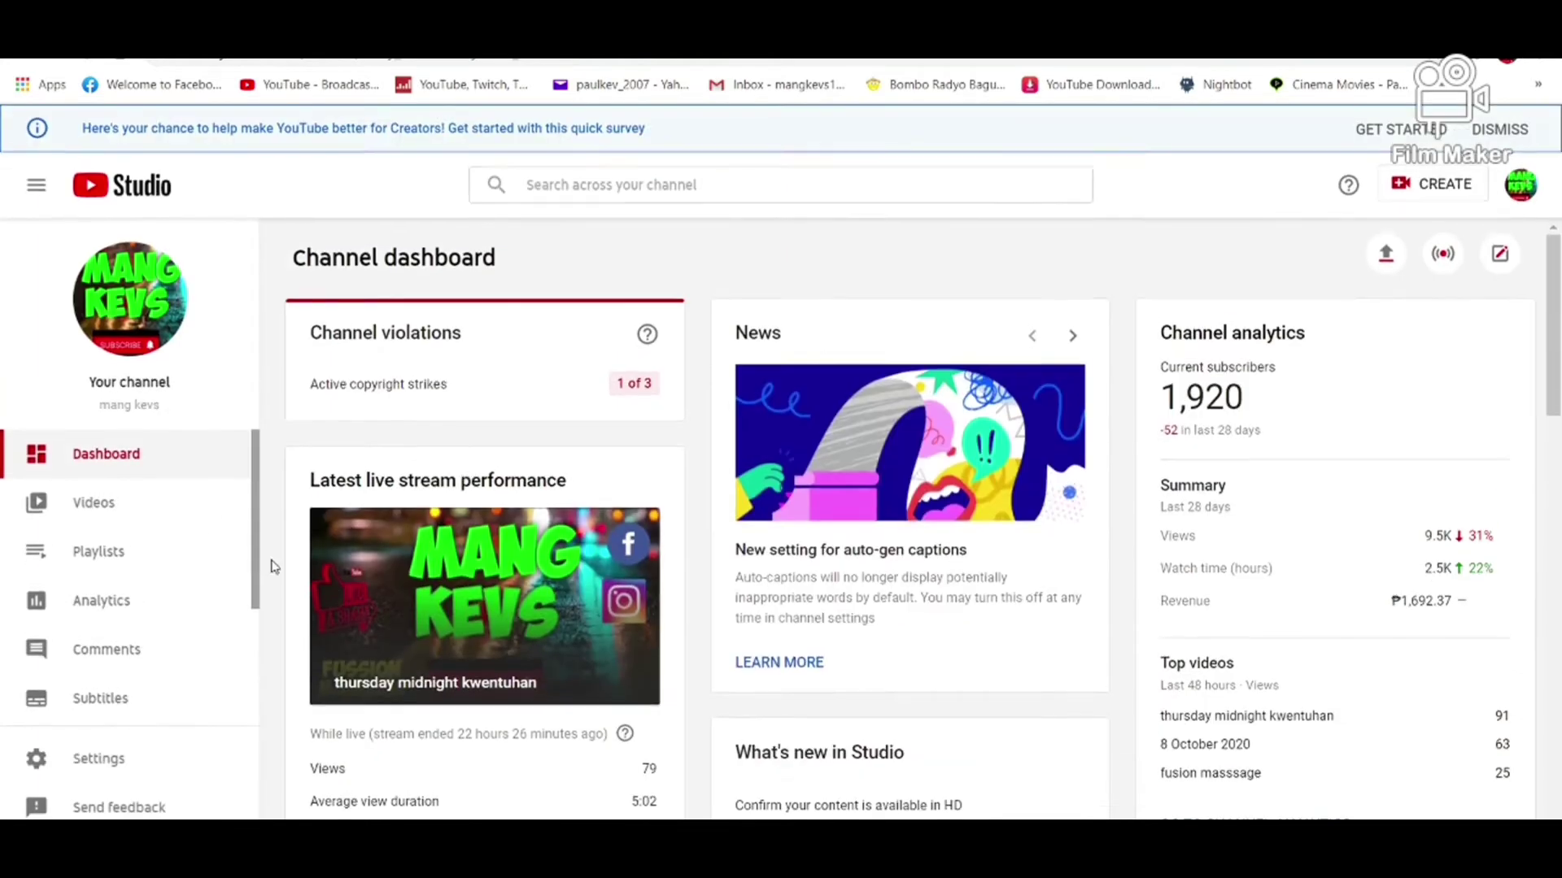
Open the Community section of the channel settings in YouTube Studio.
{"action": "scroll", "coordinate": [174, 533], "scroll_direction": "down", "scroll_amount": 3}
{"action": "scroll", "coordinate": [199, 545], "scroll_direction": "up", "scroll_amount": 1}
{"action": "scroll", "coordinate": [183, 551], "scroll_direction": "down", "scroll_amount": 2}
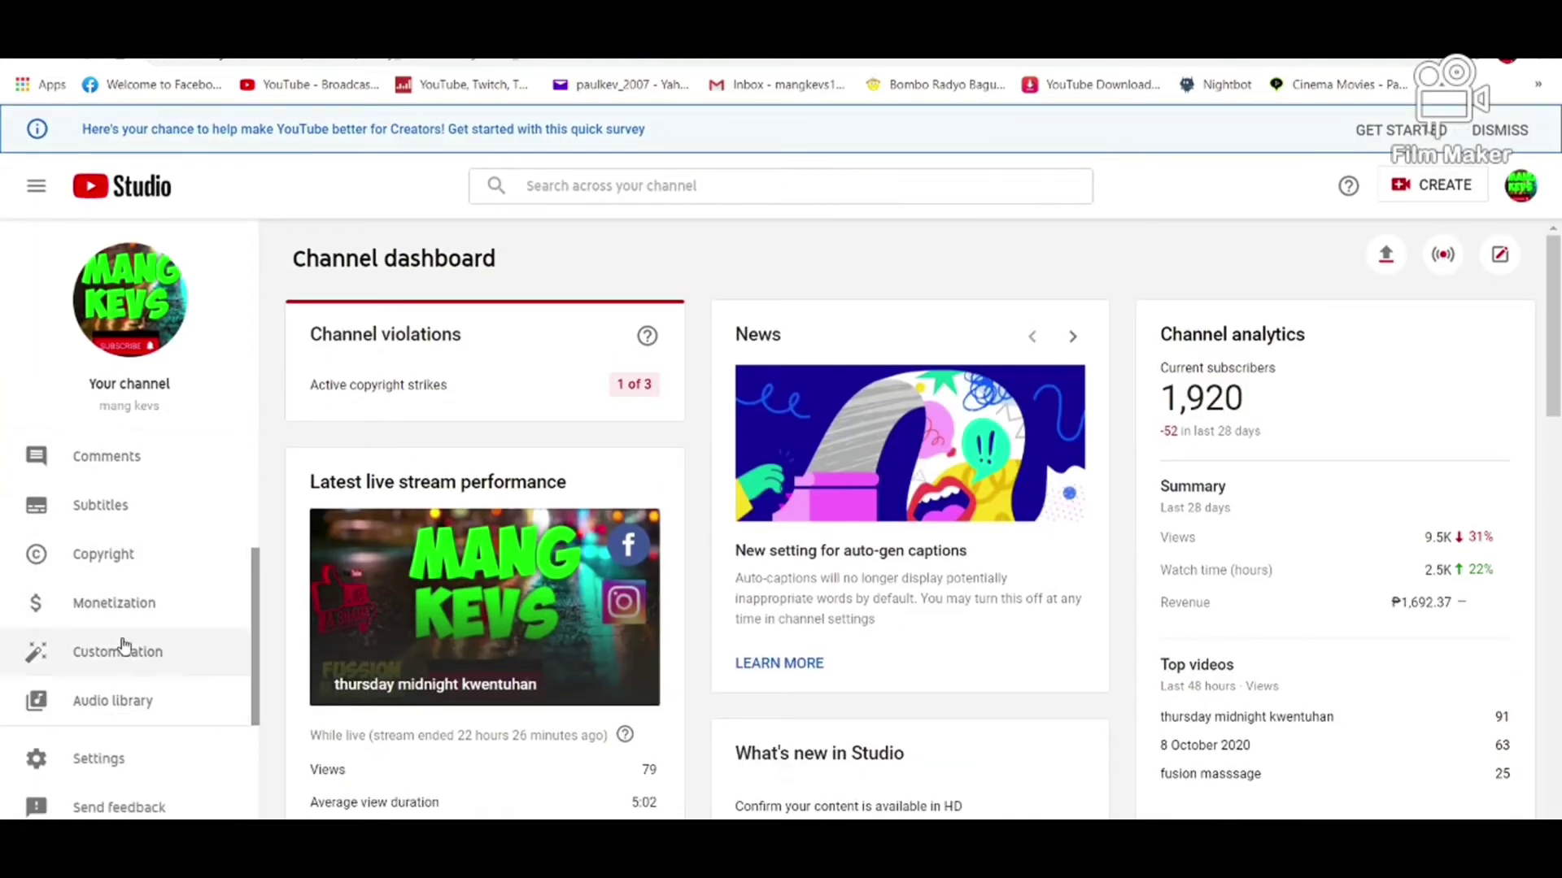
{"action": "left_click", "coordinate": [112, 760]}
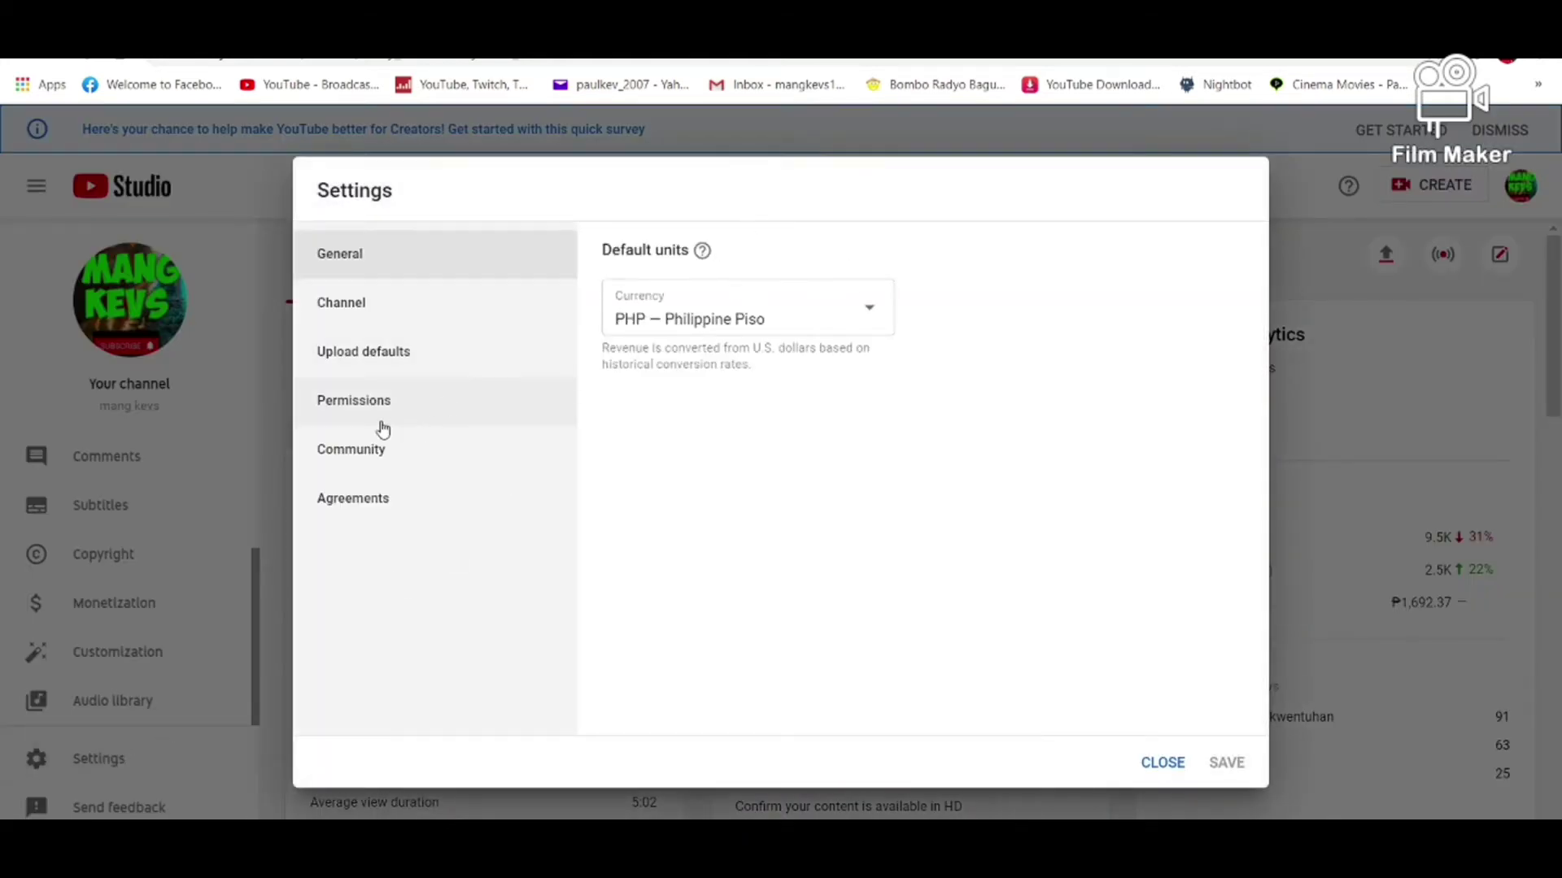
{"action": "left_click", "coordinate": [359, 455]}
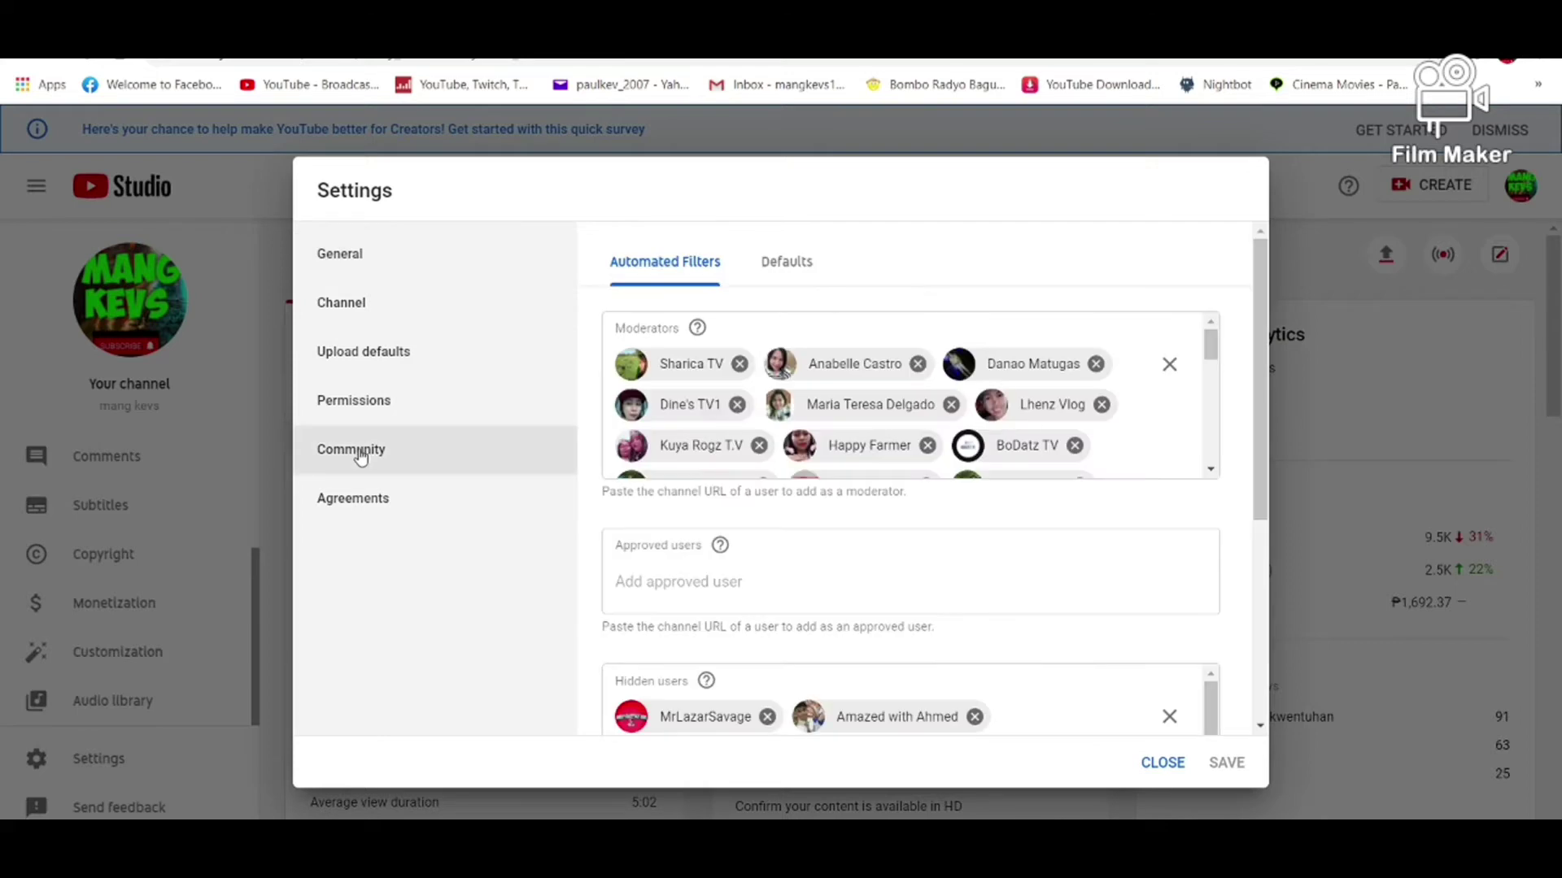
Paste the Nightbot channel URL at the end of the moderators list, and close the settings without saving.
{"action": "scroll", "coordinate": [1155, 423], "scroll_direction": "down", "scroll_amount": 3}
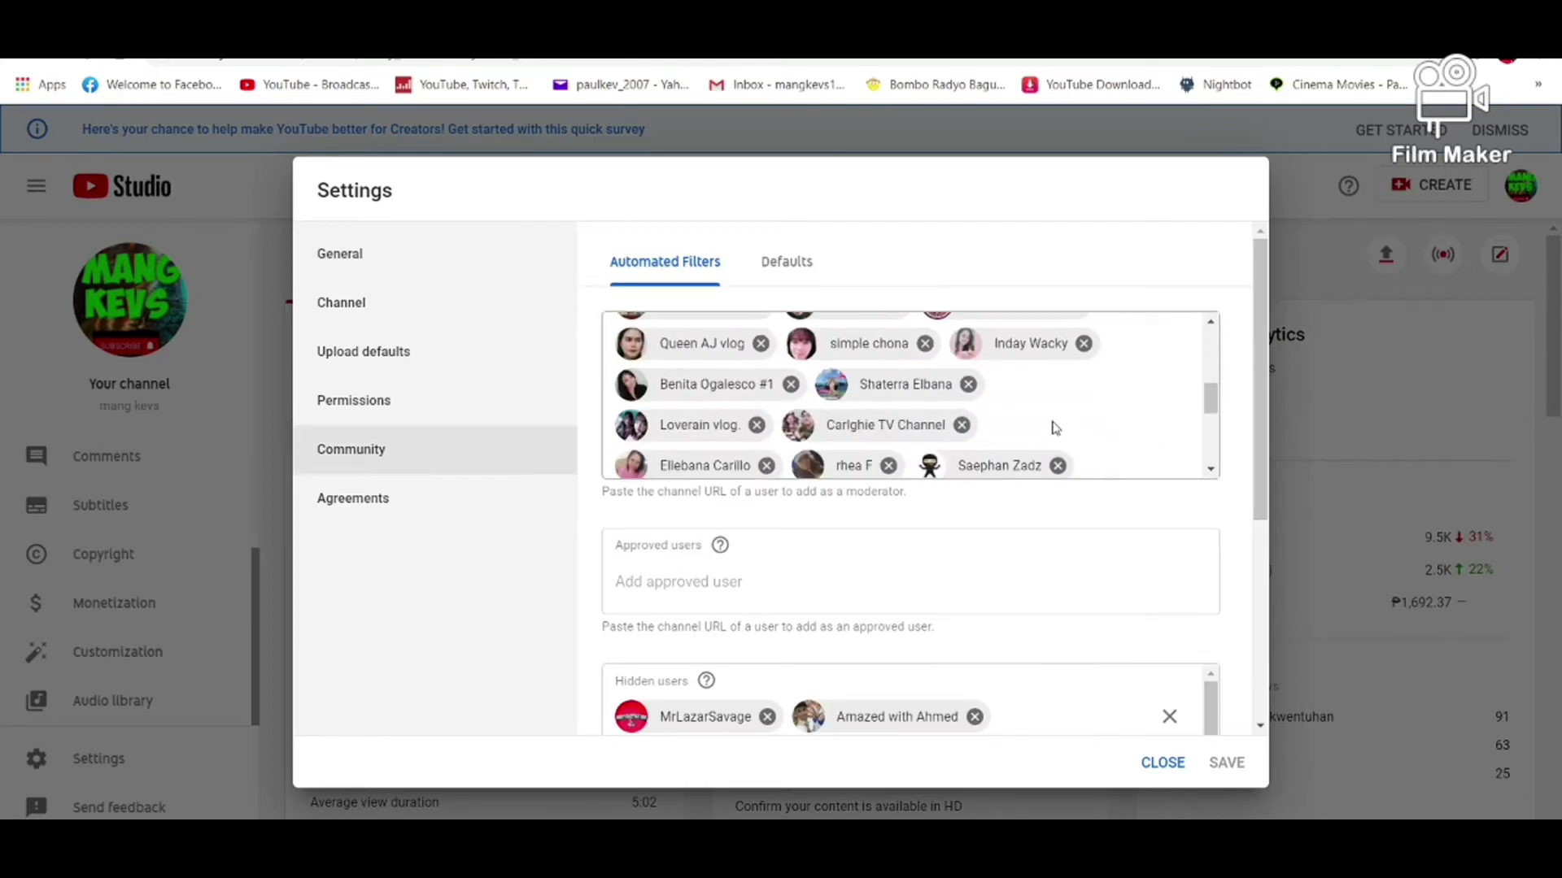
{"action": "scroll", "coordinate": [1054, 427], "scroll_direction": "down", "scroll_amount": 5}
{"action": "scroll", "coordinate": [1143, 411], "scroll_direction": "up", "scroll_amount": 4}
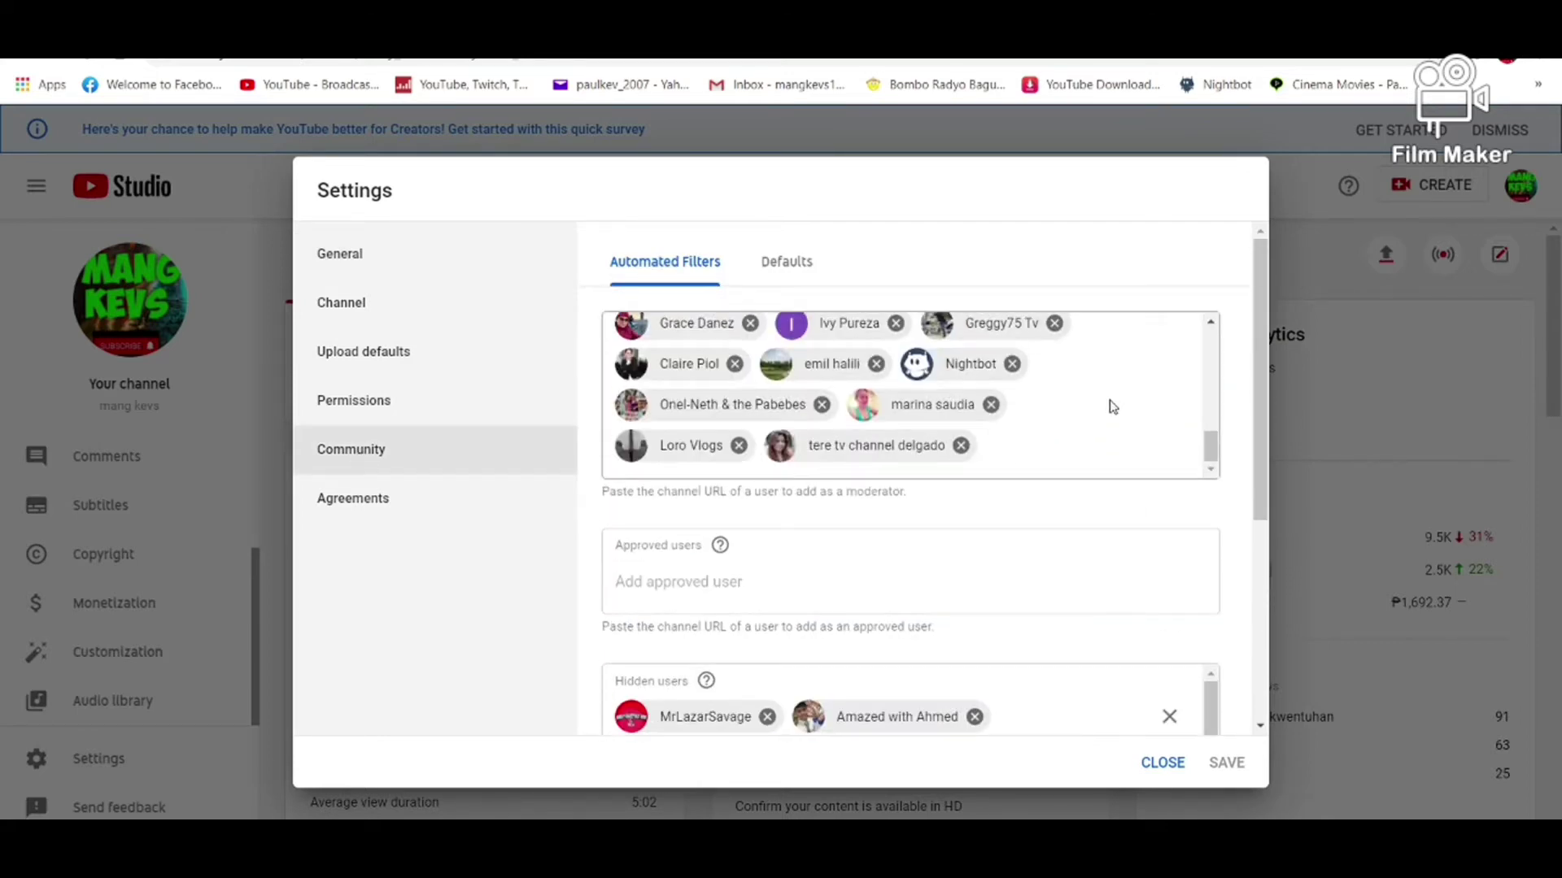
{"action": "left_click", "coordinate": [1068, 443]}
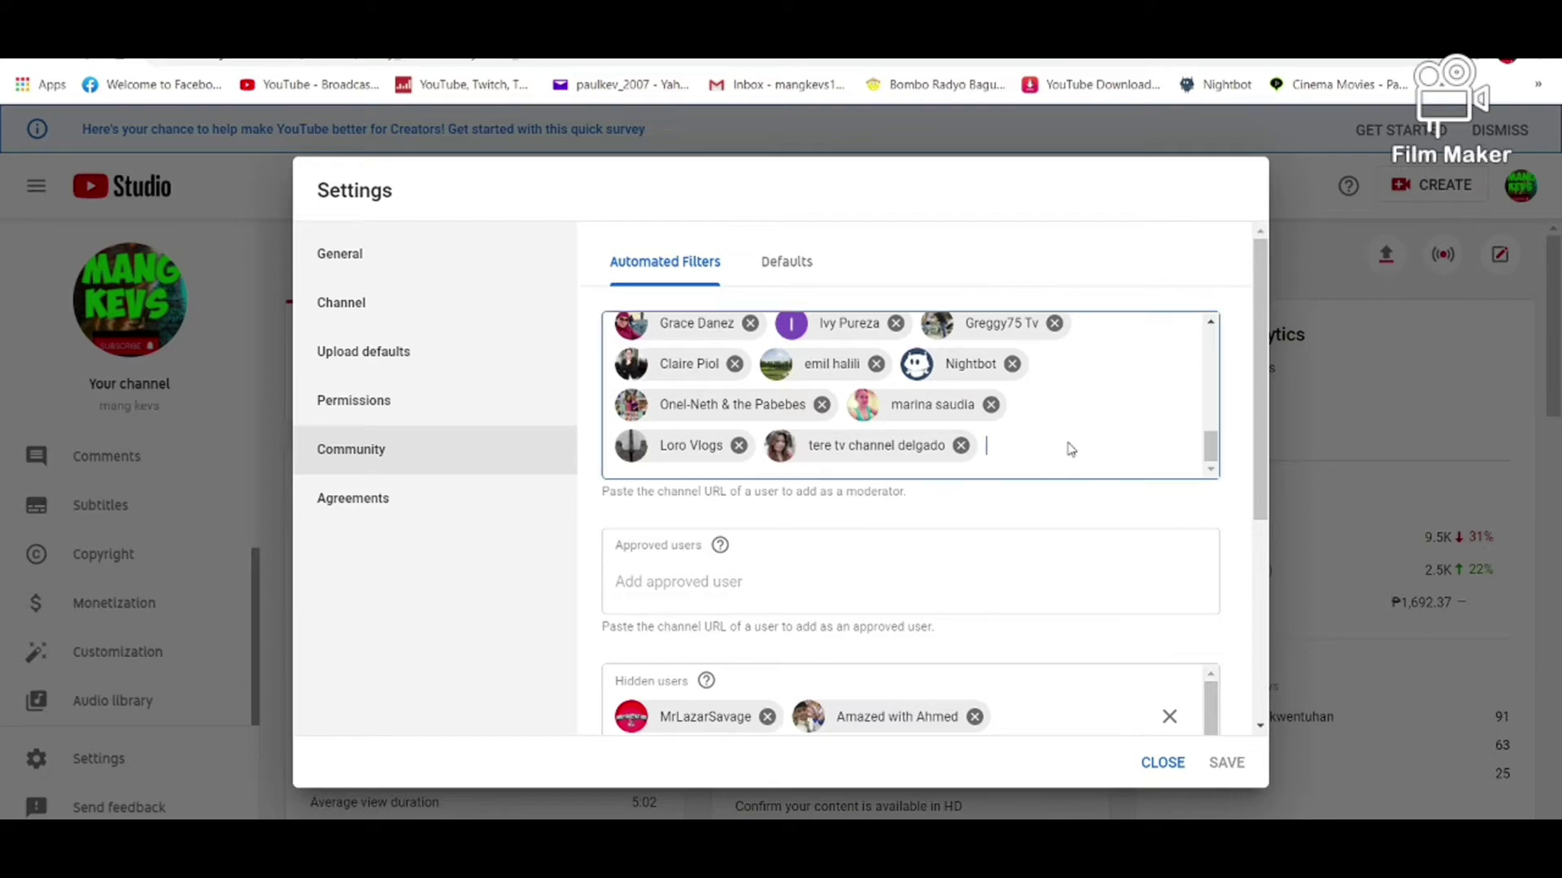
{"action": "key", "text": "ctrl+v"}
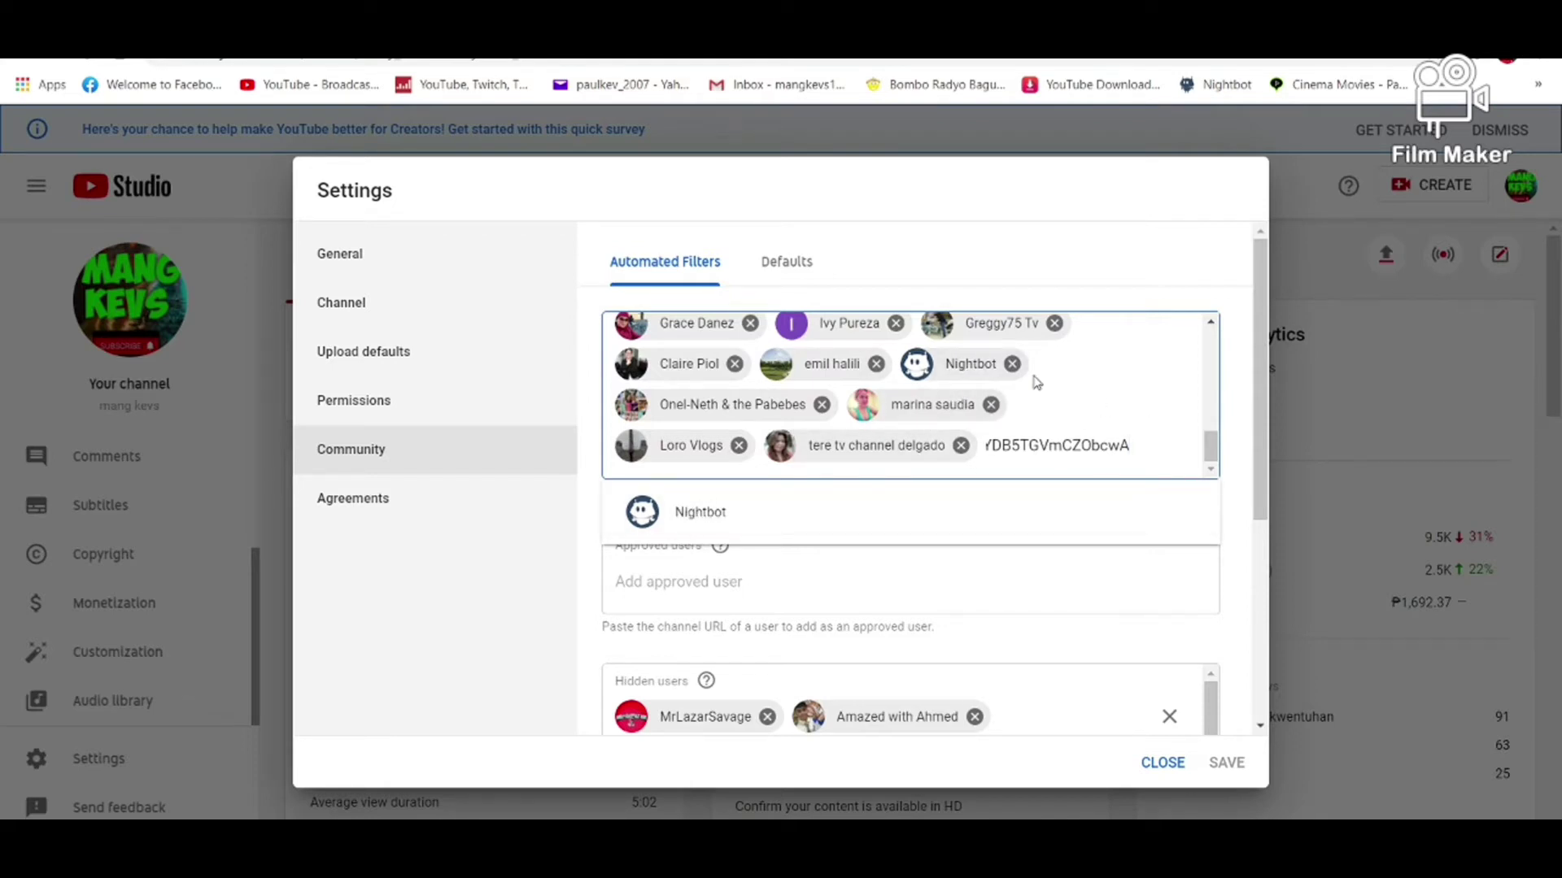
{"action": "left_click", "coordinate": [1163, 765]}
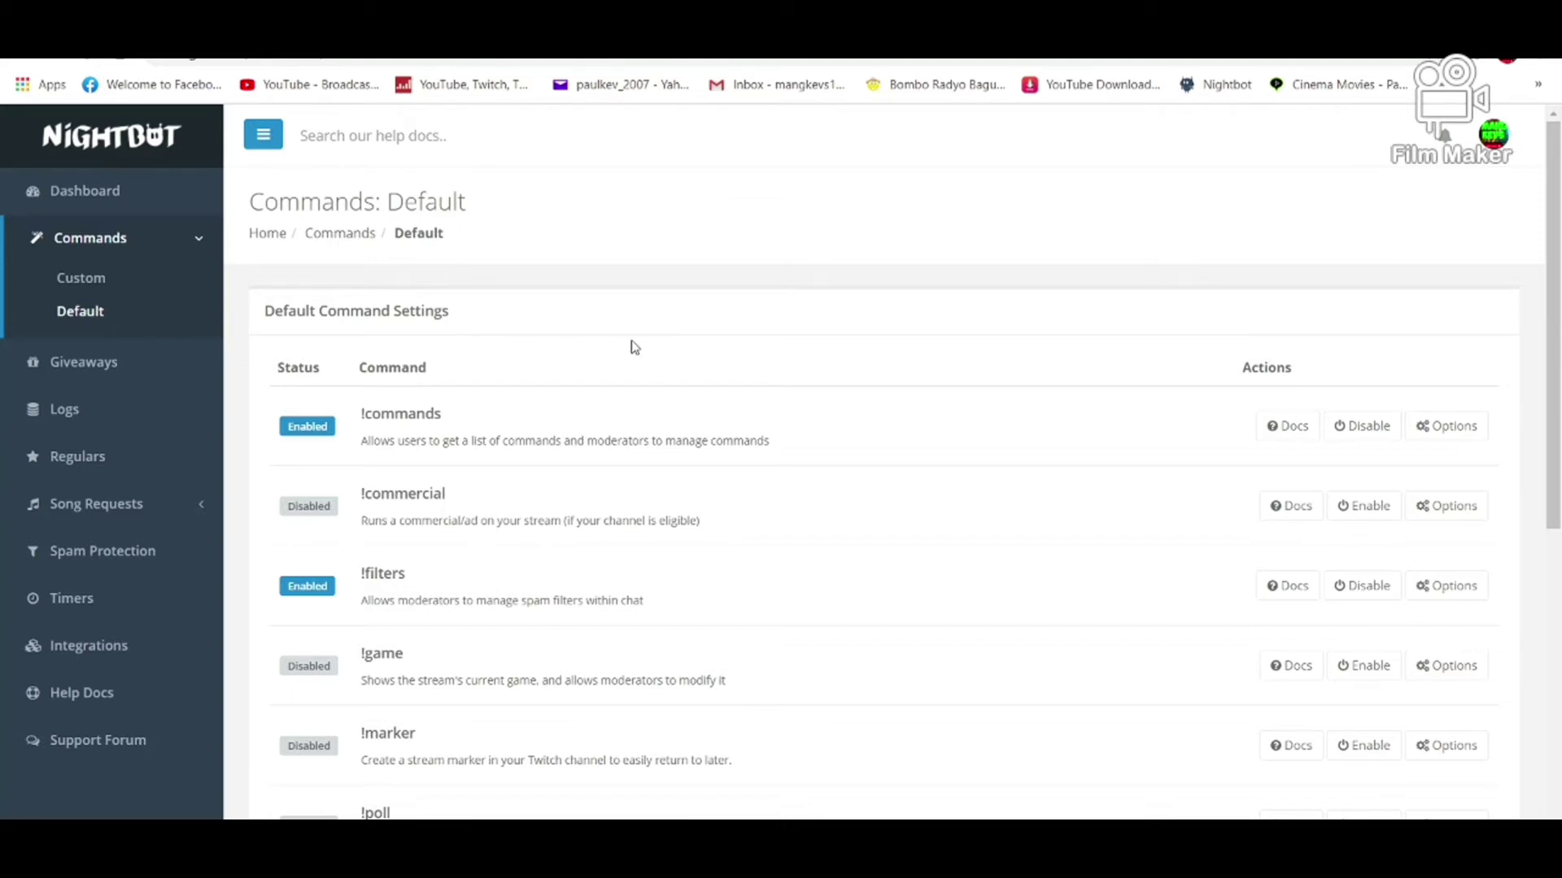
Examine Nightbot's default commands, from !commands to !winner, with their status and descriptions.
{"action": "scroll", "coordinate": [487, 182], "scroll_direction": "down", "scroll_amount": 1}
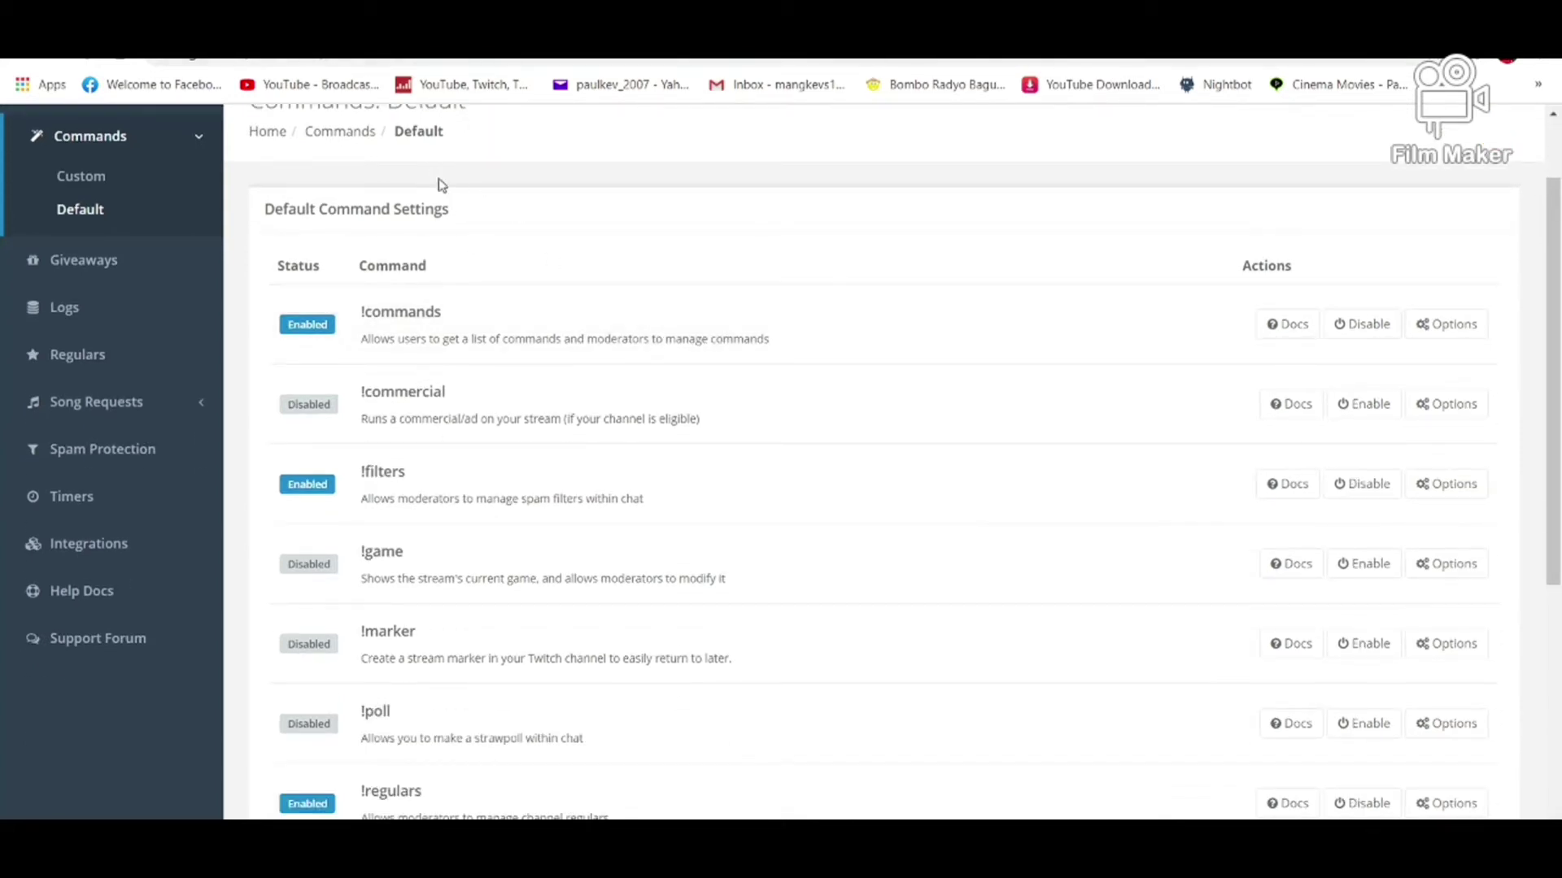
{"action": "scroll", "coordinate": [476, 319], "scroll_direction": "down", "scroll_amount": 1}
{"action": "scroll", "coordinate": [558, 296], "scroll_direction": "up", "scroll_amount": 2}
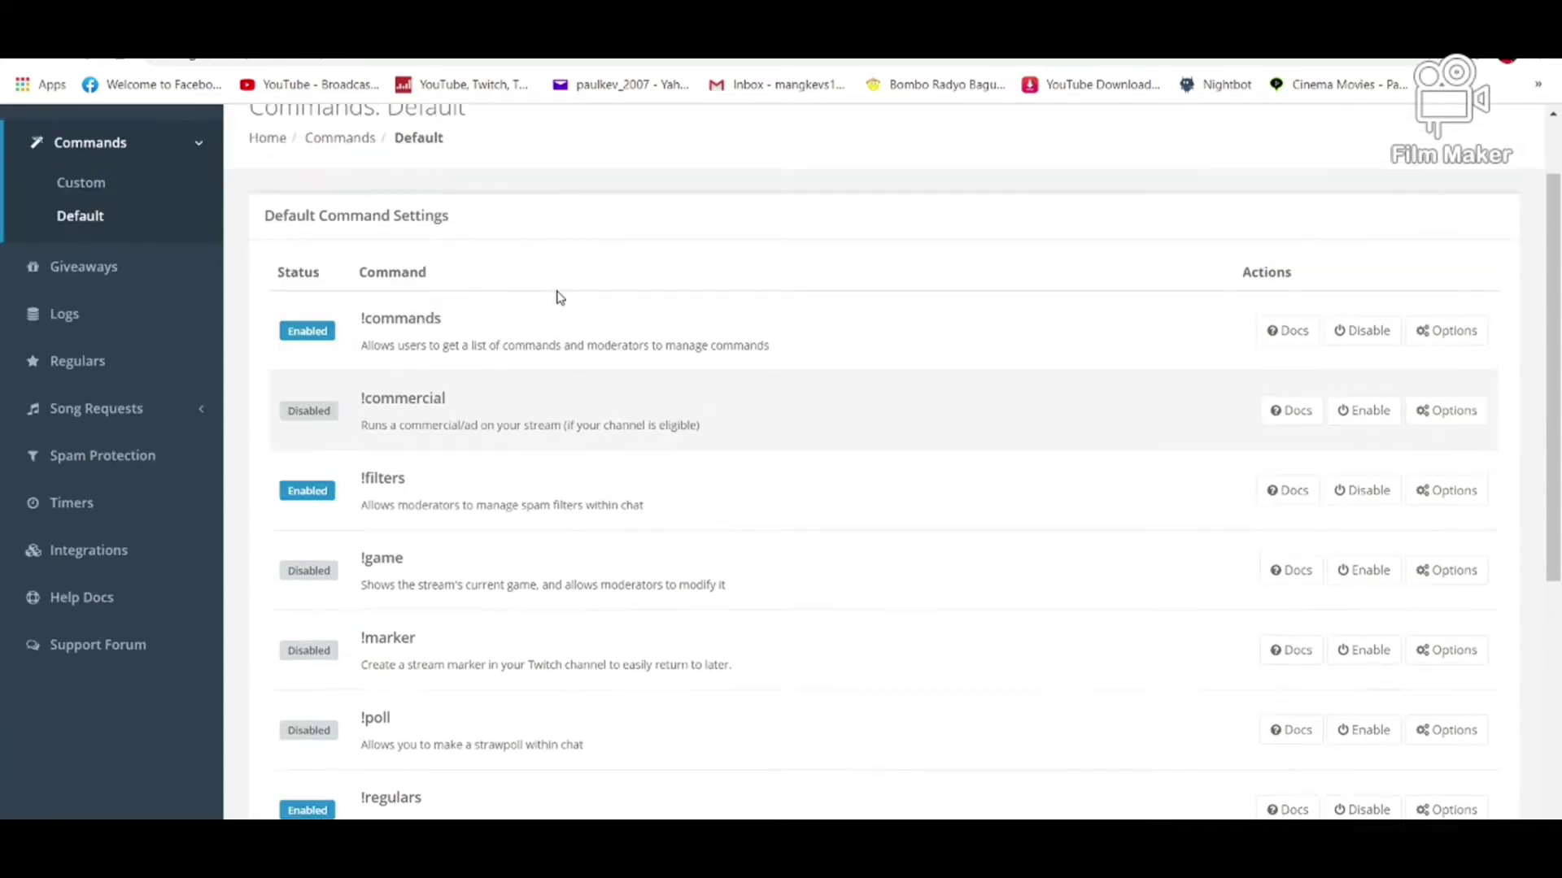
{"action": "scroll", "coordinate": [558, 301], "scroll_direction": "down", "scroll_amount": 1}
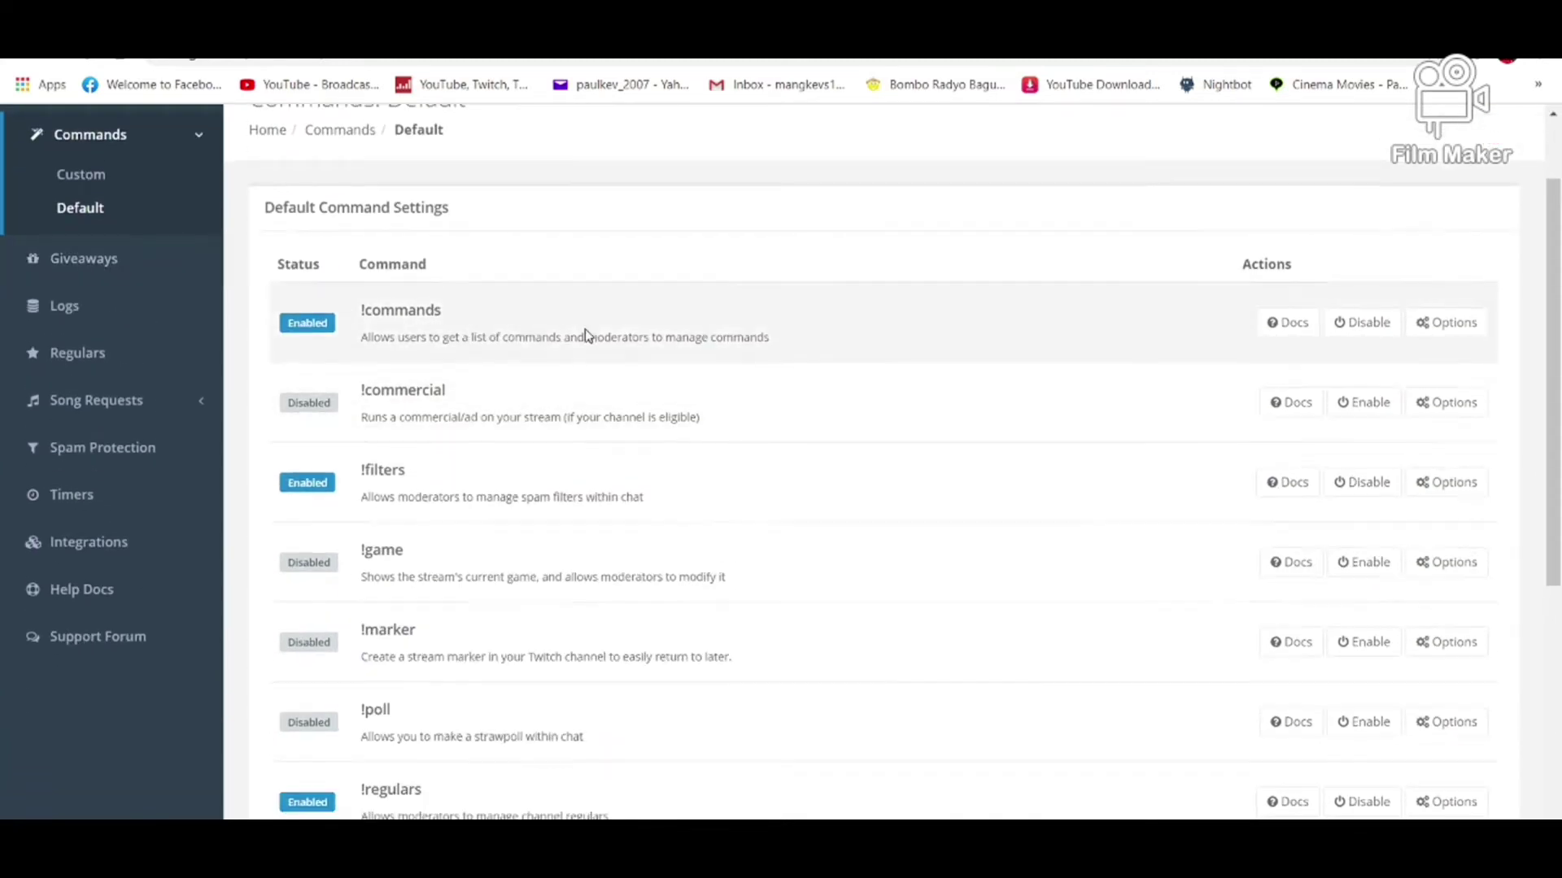
{"action": "scroll", "coordinate": [558, 293], "scroll_direction": "down", "scroll_amount": 2}
{"action": "scroll", "coordinate": [575, 293], "scroll_direction": "up", "scroll_amount": 1}
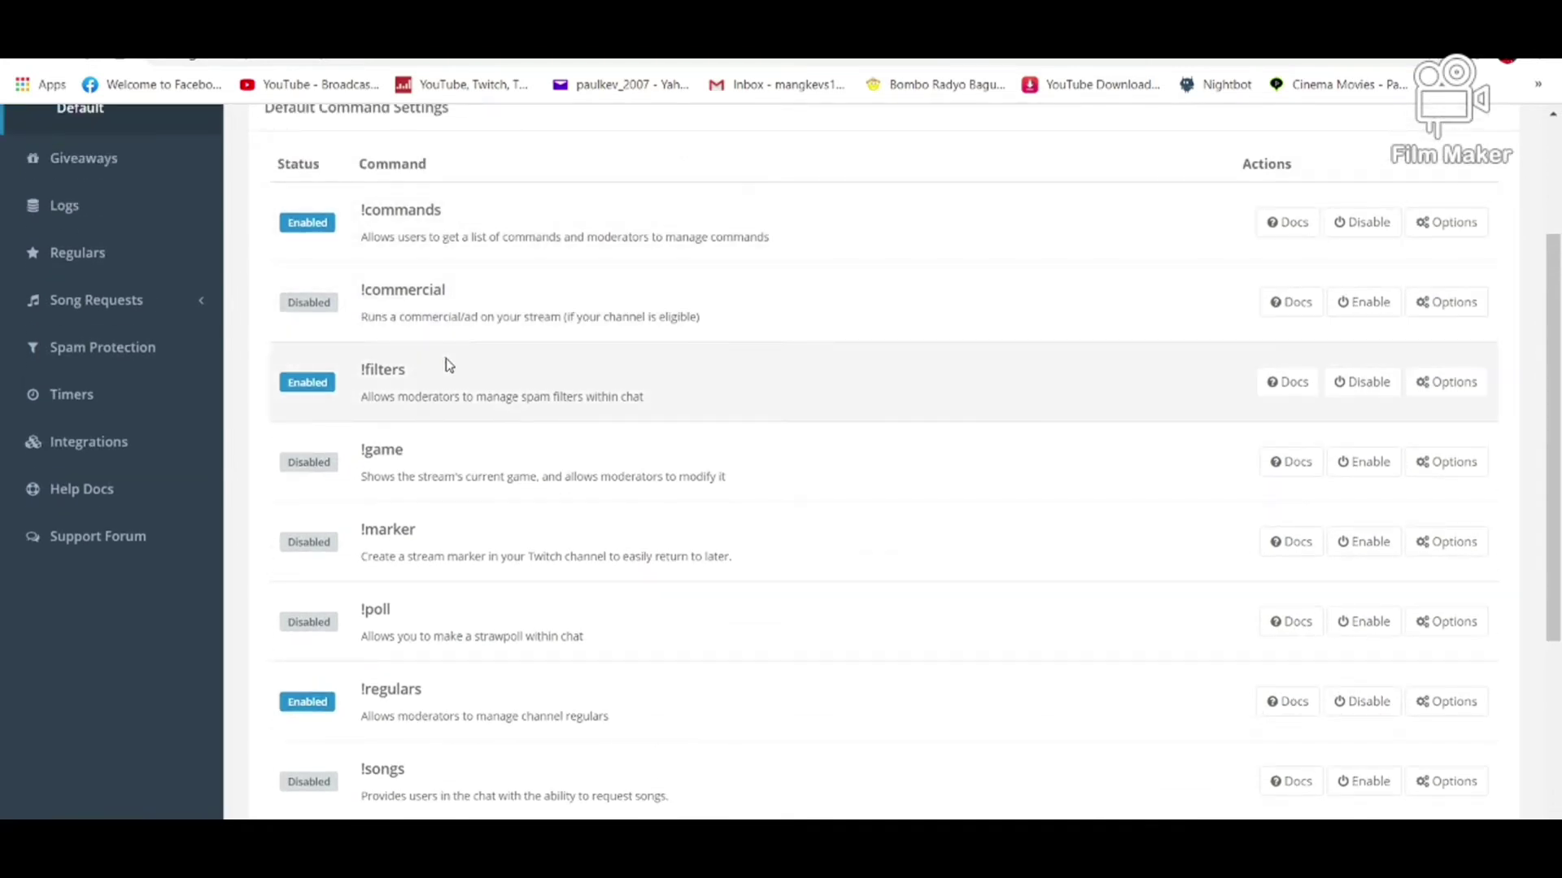
{"action": "scroll", "coordinate": [448, 365], "scroll_direction": "down", "scroll_amount": 3}
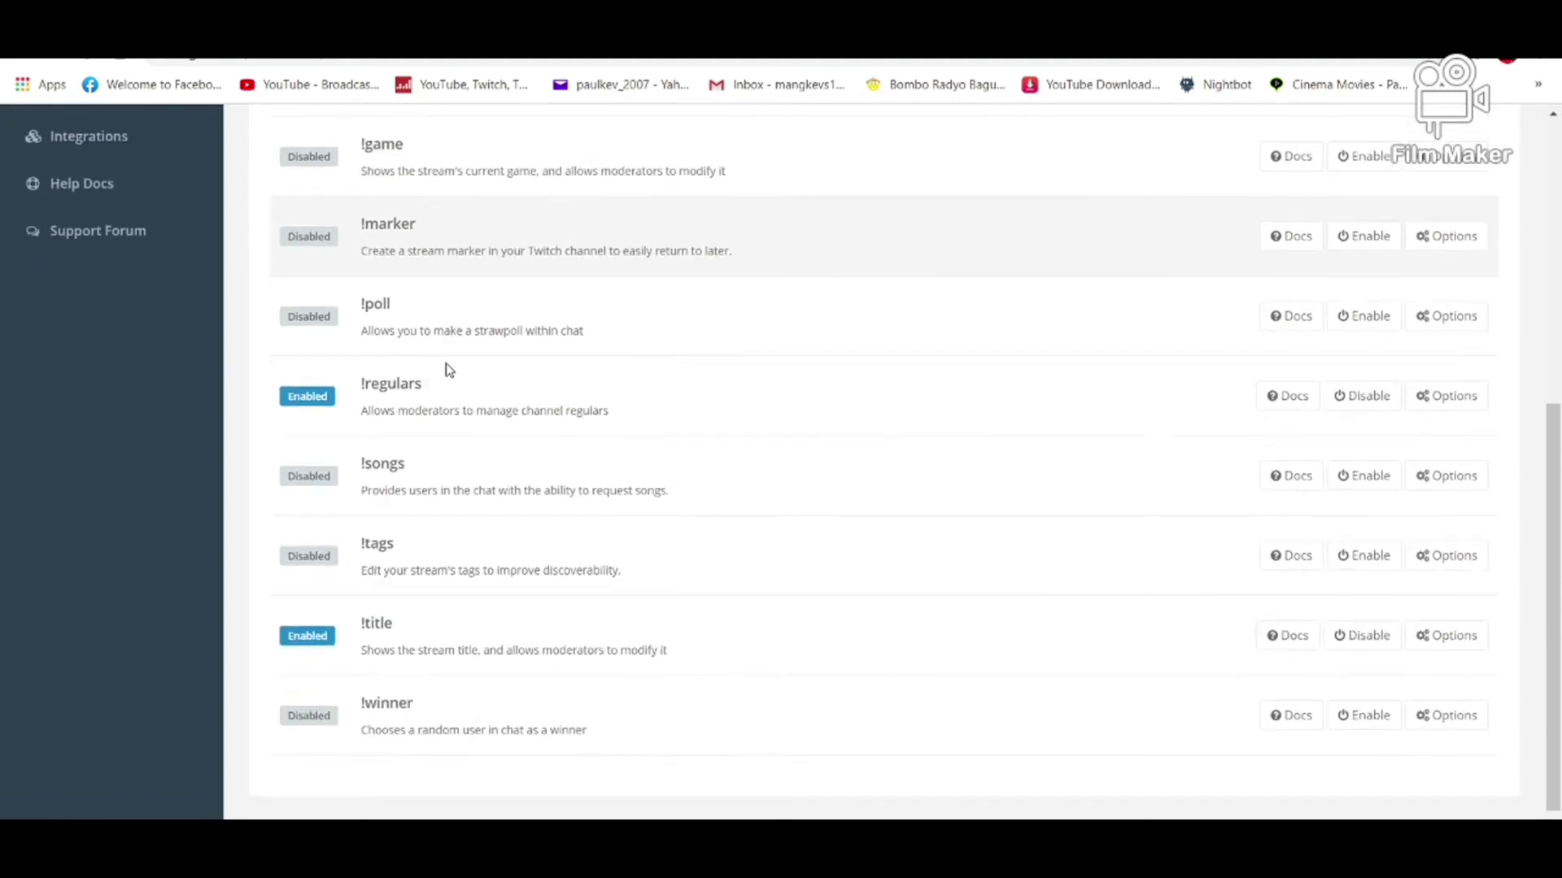
{"action": "scroll", "coordinate": [447, 703], "scroll_direction": "up", "scroll_amount": 2}
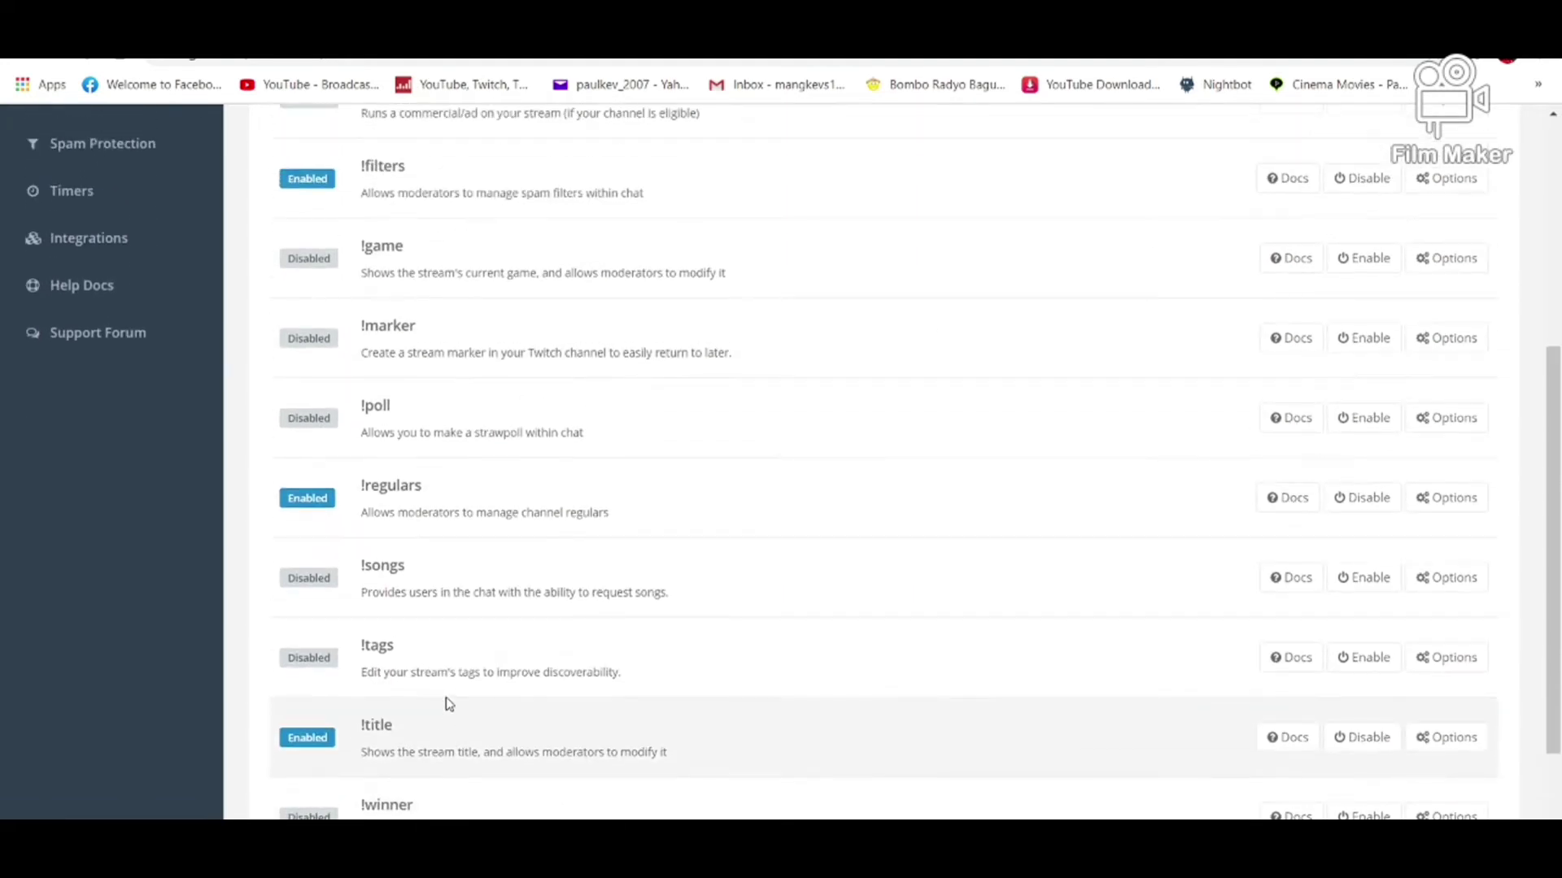
{"action": "scroll", "coordinate": [439, 569], "scroll_direction": "up", "scroll_amount": 1}
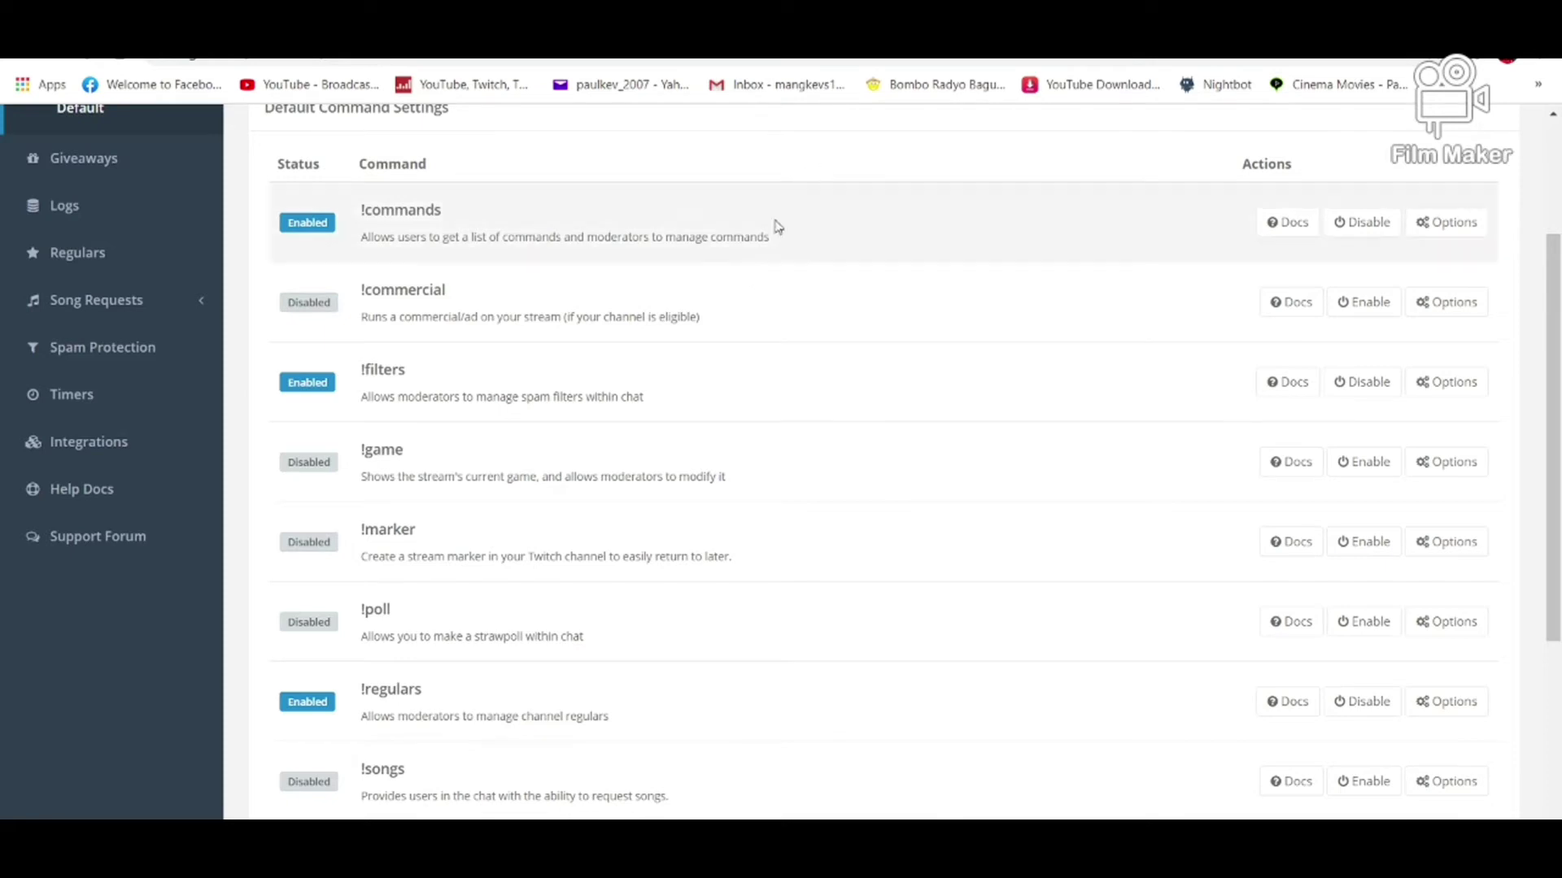
{"action": "scroll", "coordinate": [195, 294], "scroll_direction": "up", "scroll_amount": 3}
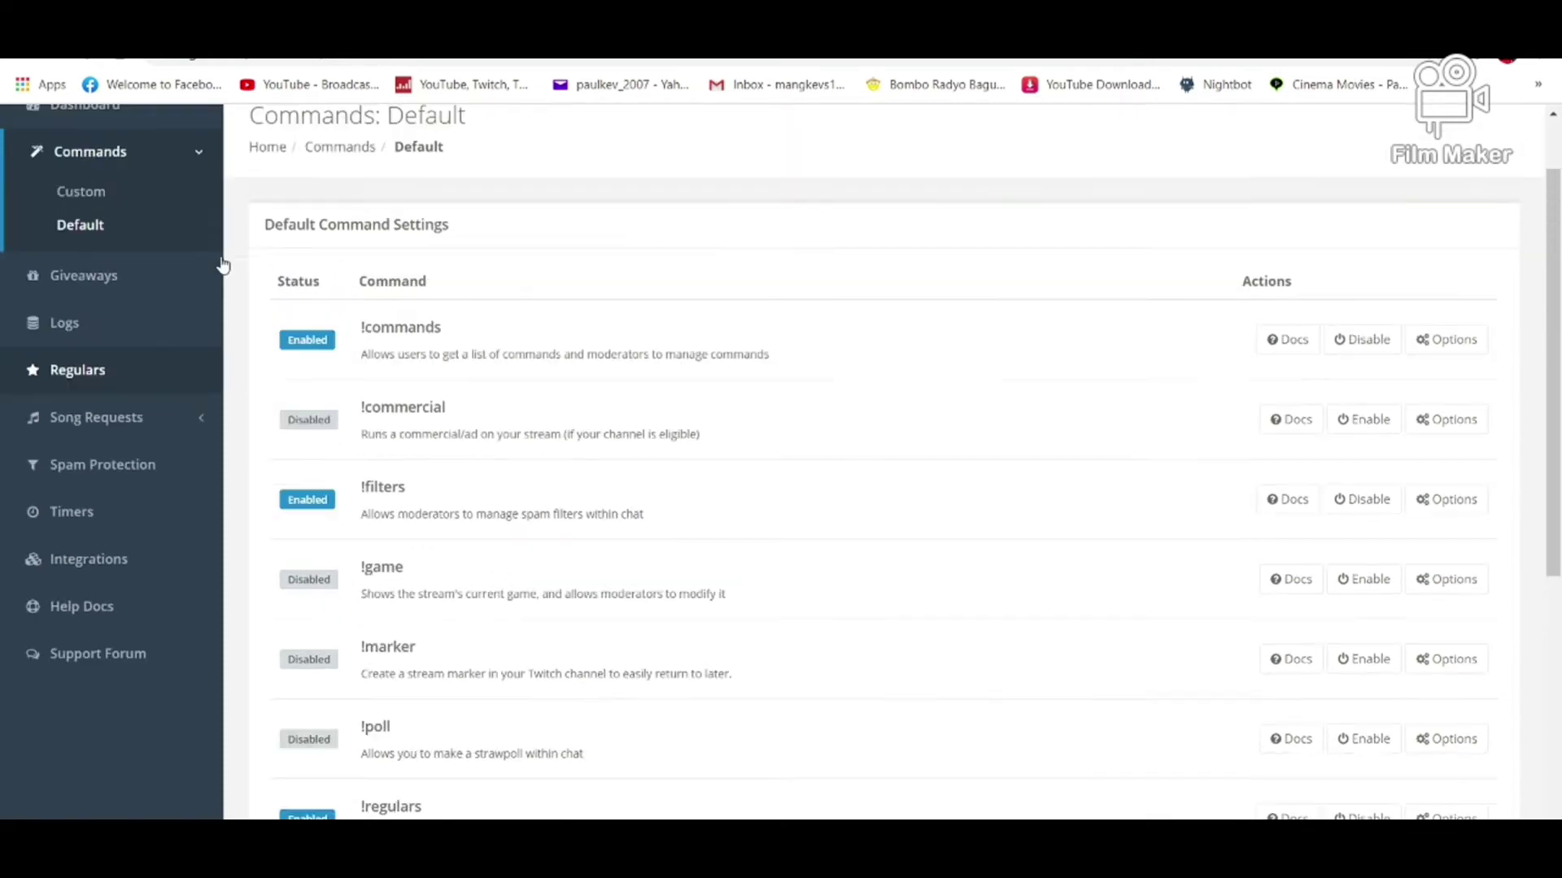
Open Nightbot's custom commands and review the channel's command names and response messages.
{"action": "left_click", "coordinate": [108, 279]}
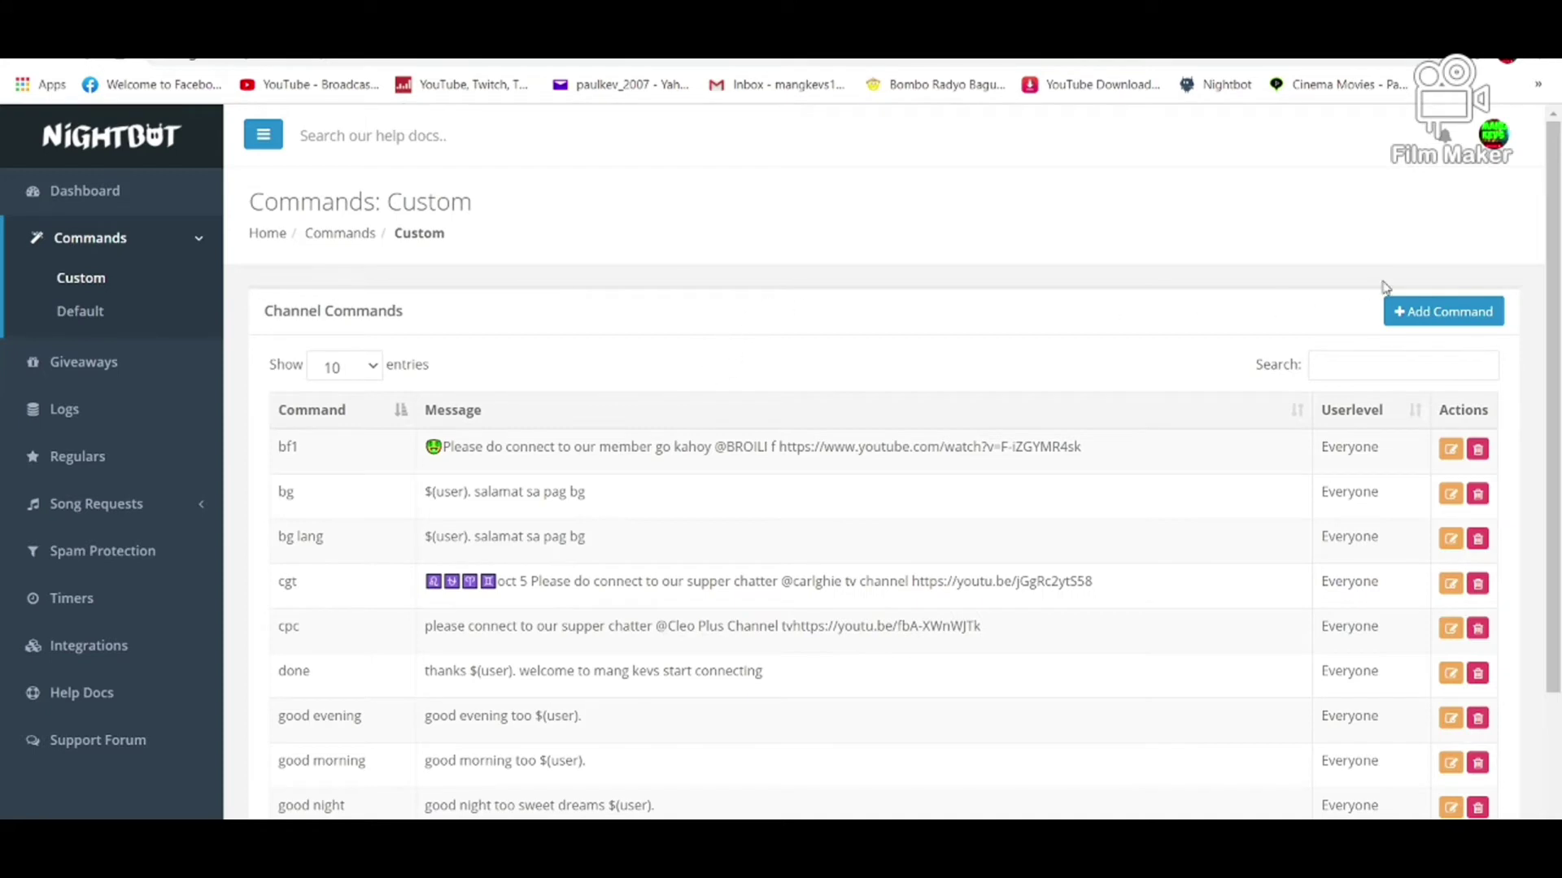
{"action": "scroll", "coordinate": [416, 317], "scroll_direction": "down", "scroll_amount": 1}
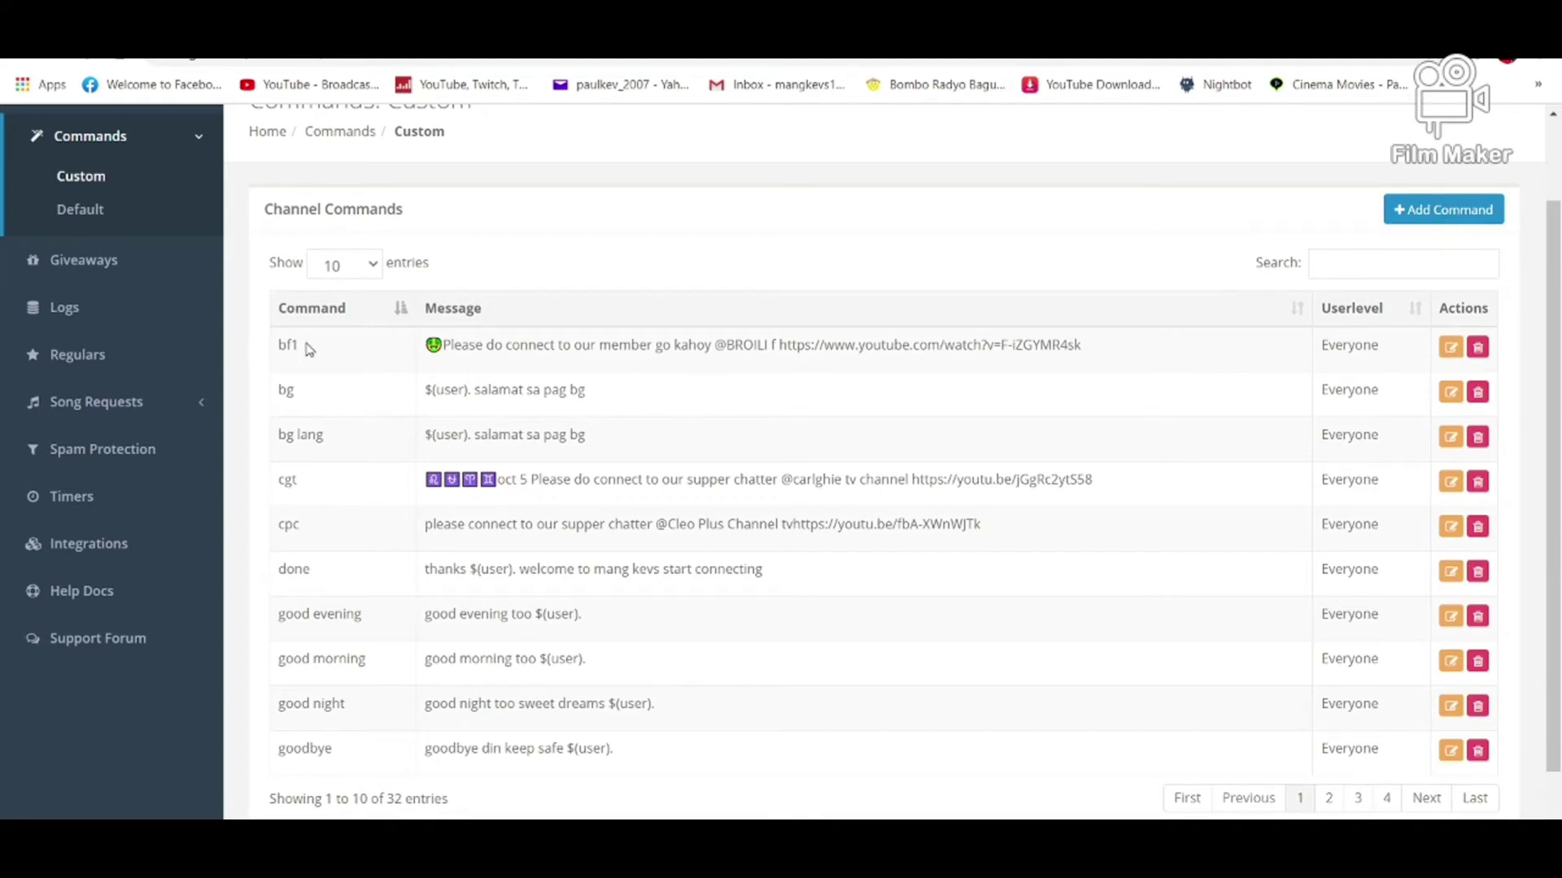
{"action": "scroll", "coordinate": [317, 366], "scroll_direction": "down", "scroll_amount": 1}
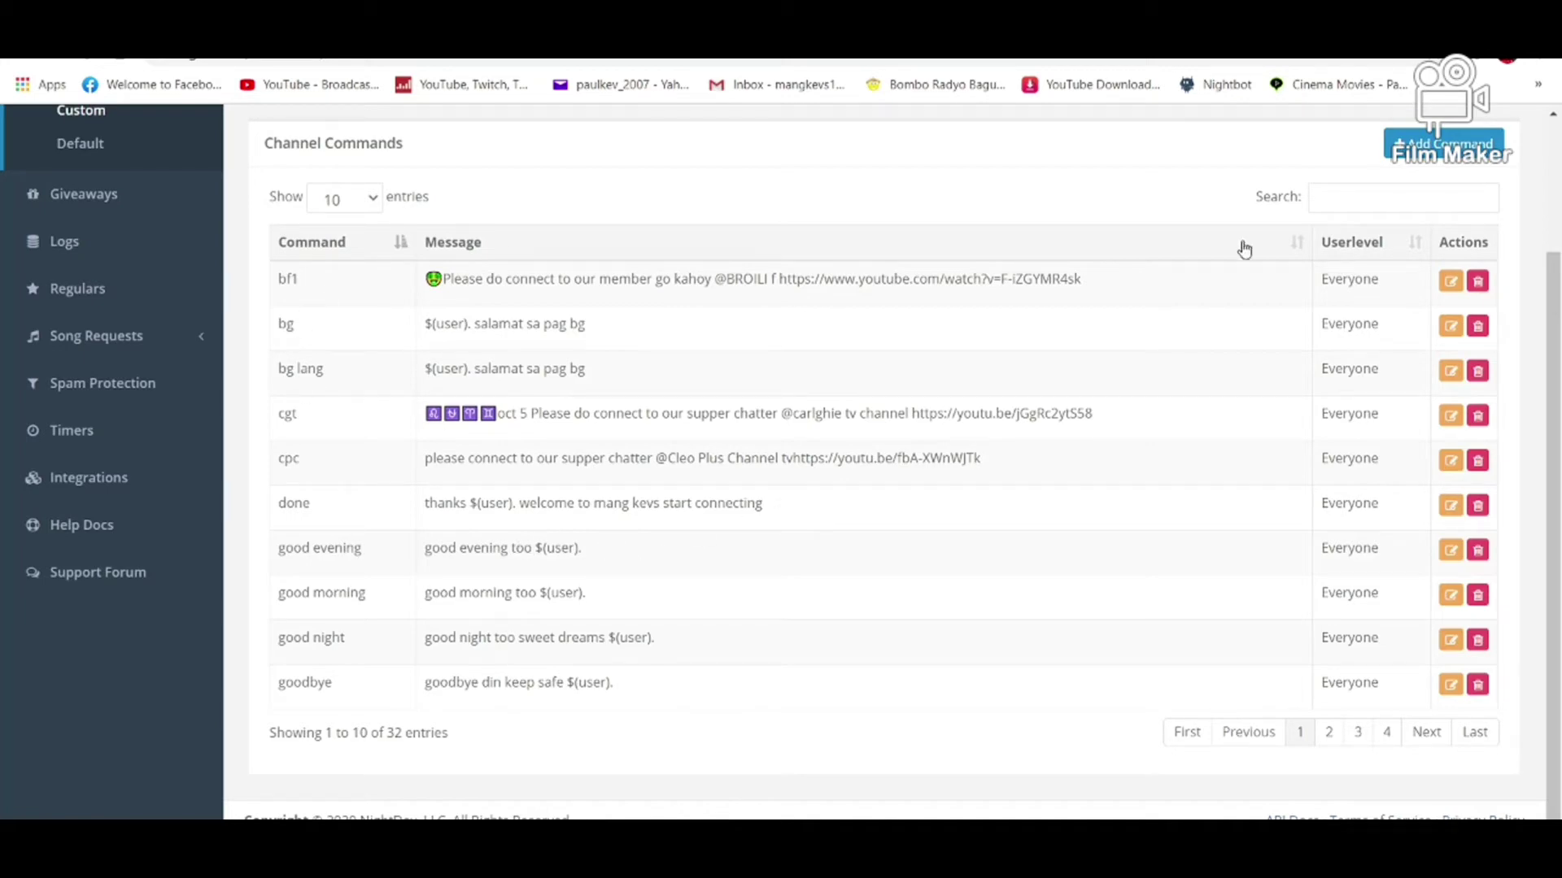
Open the form for a new custom command, review its fields, and close it without adding anything.
{"action": "left_click", "coordinate": [1443, 144]}
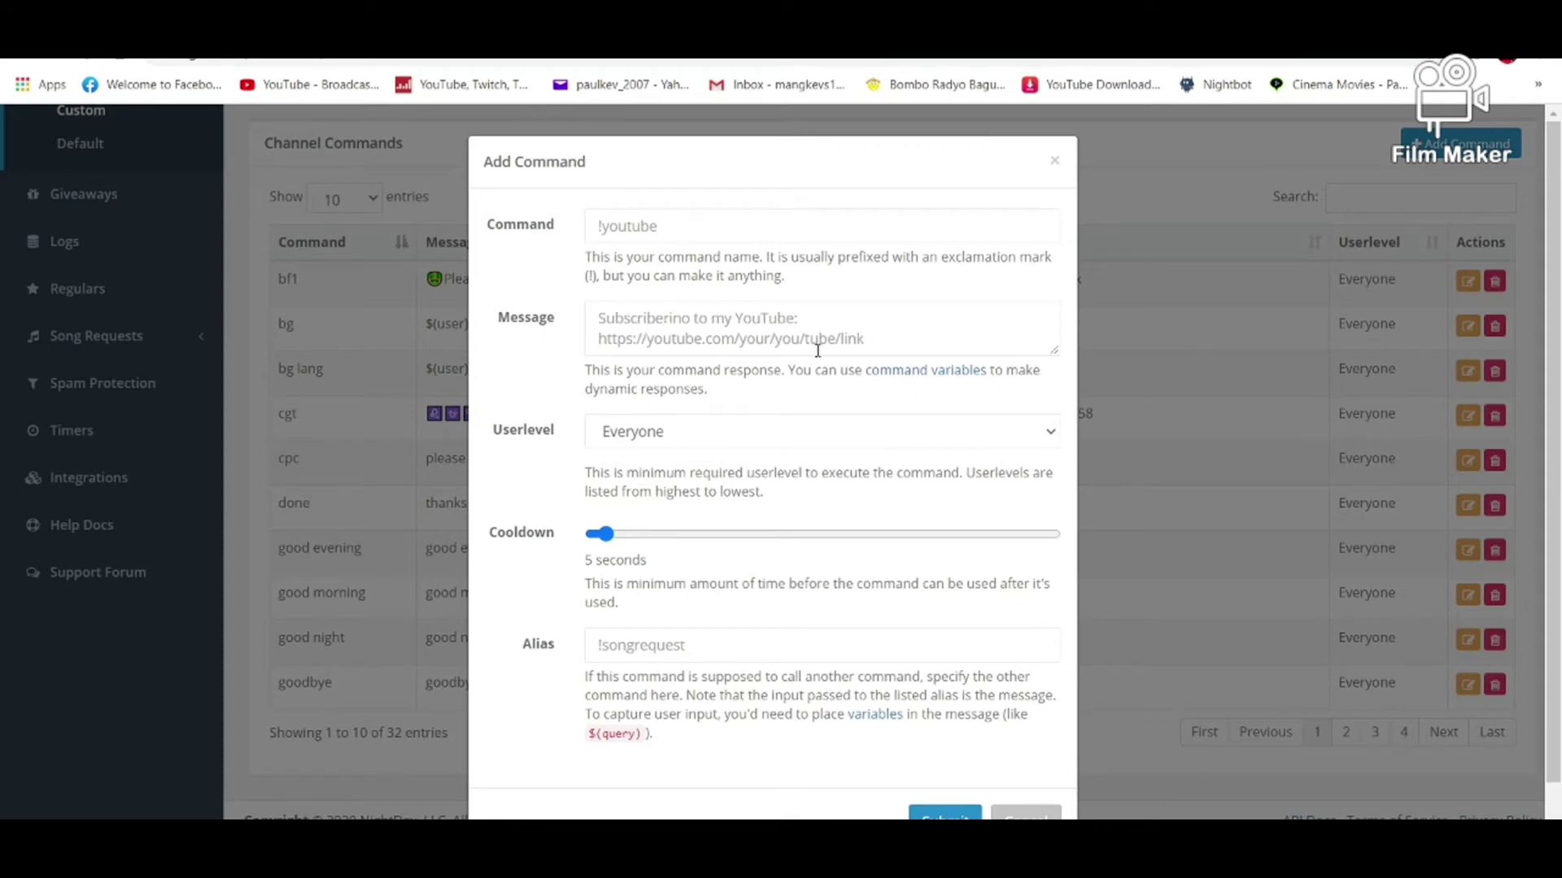
{"action": "scroll", "coordinate": [1009, 627], "scroll_direction": "down", "scroll_amount": 1}
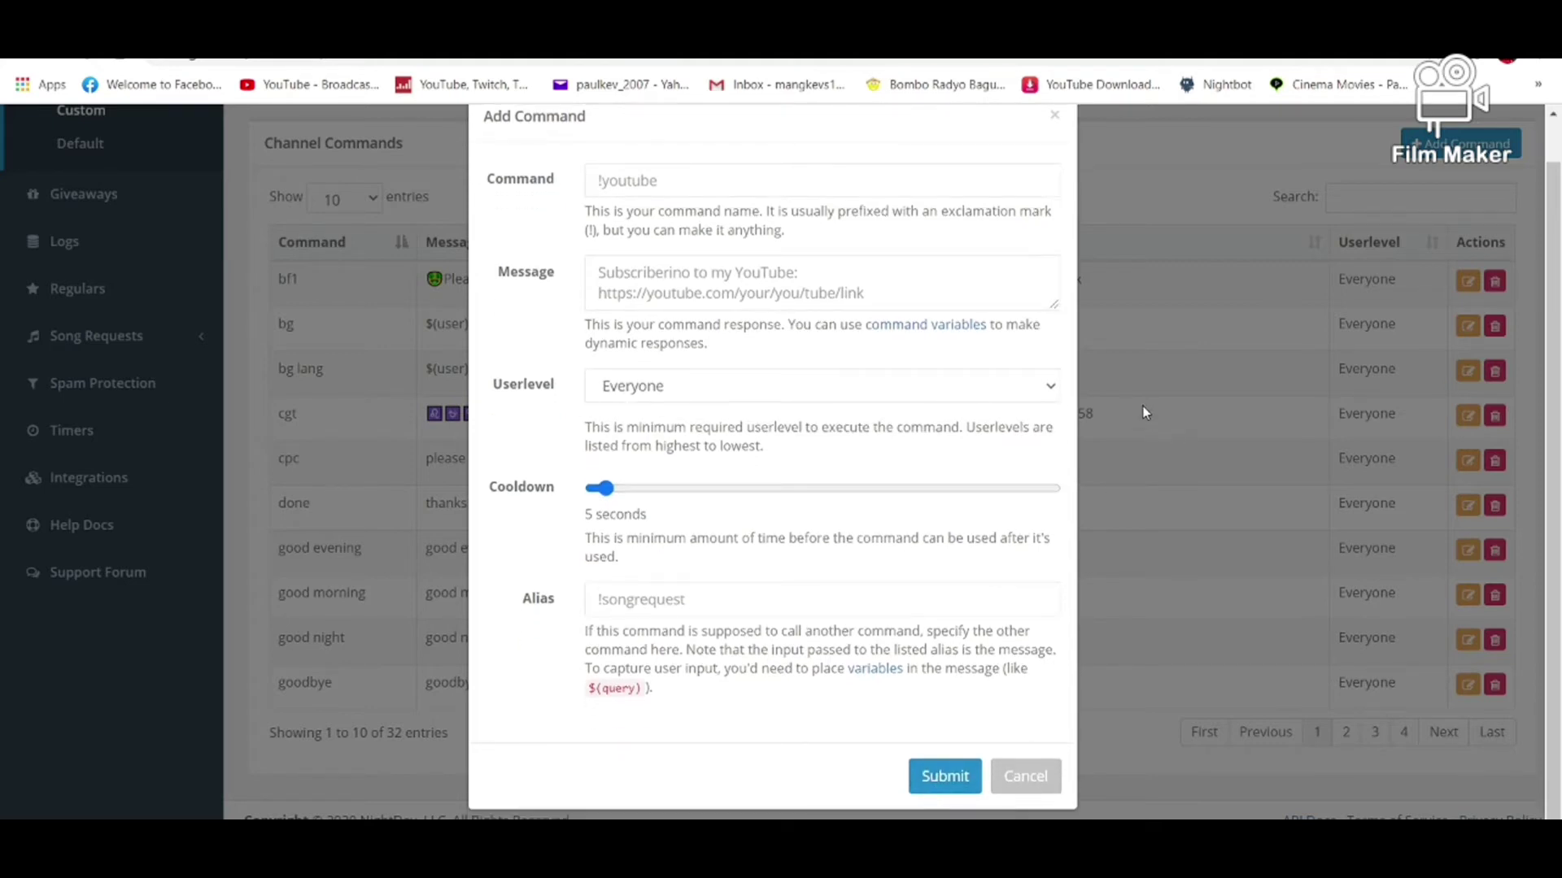
{"action": "scroll", "coordinate": [1173, 327], "scroll_direction": "up", "scroll_amount": 1}
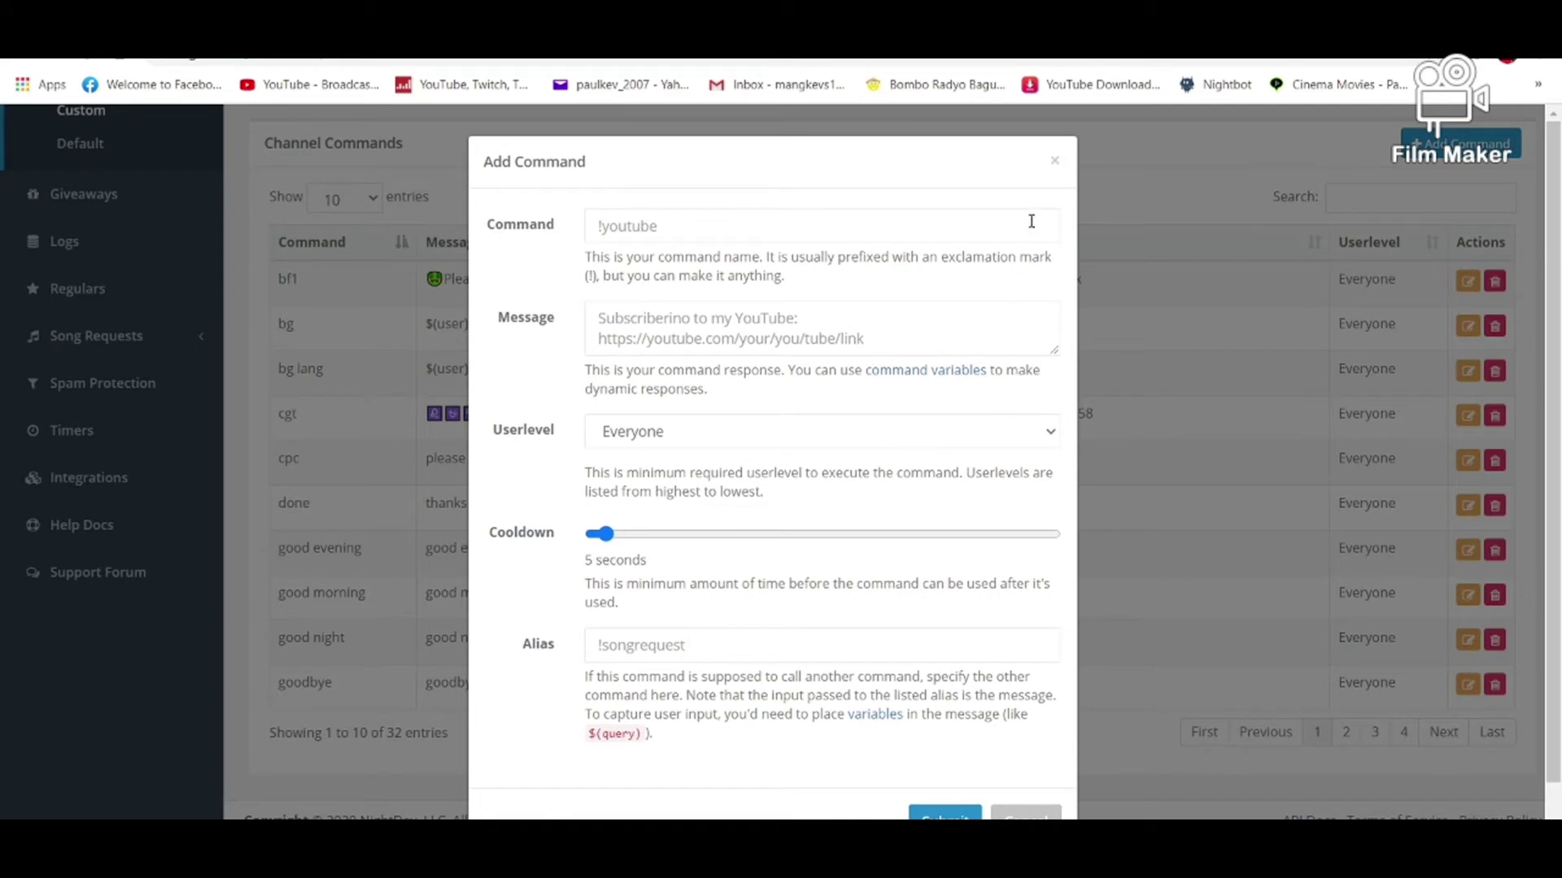
{"action": "left_click", "coordinate": [1054, 162]}
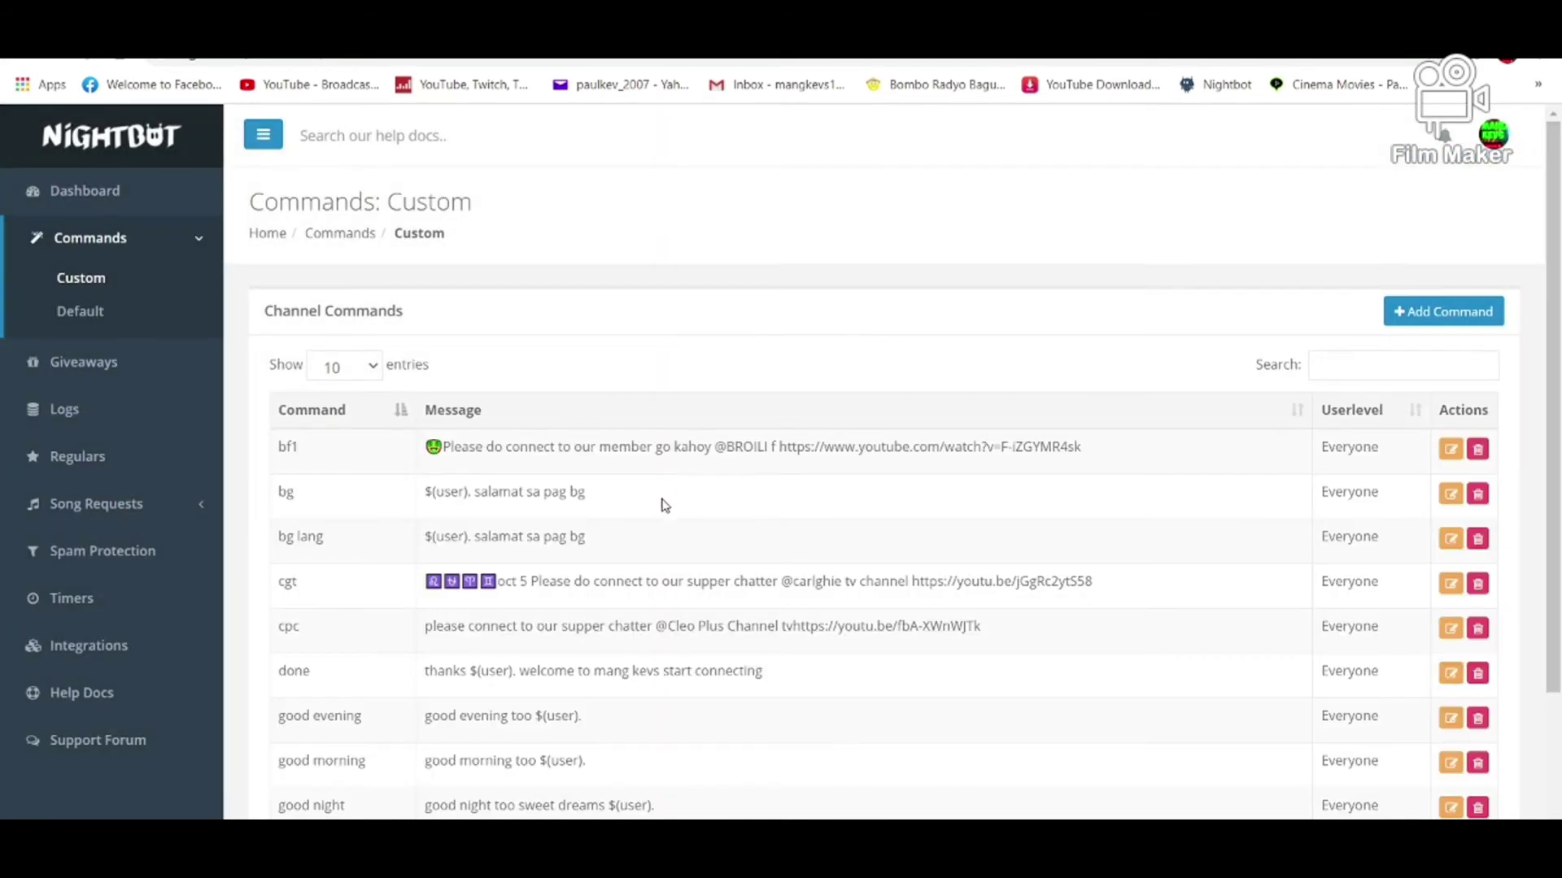
Open the custom command "bg" for editing, review its settings, and submit it as it is.
{"action": "scroll", "coordinate": [669, 481], "scroll_direction": "down", "scroll_amount": 1}
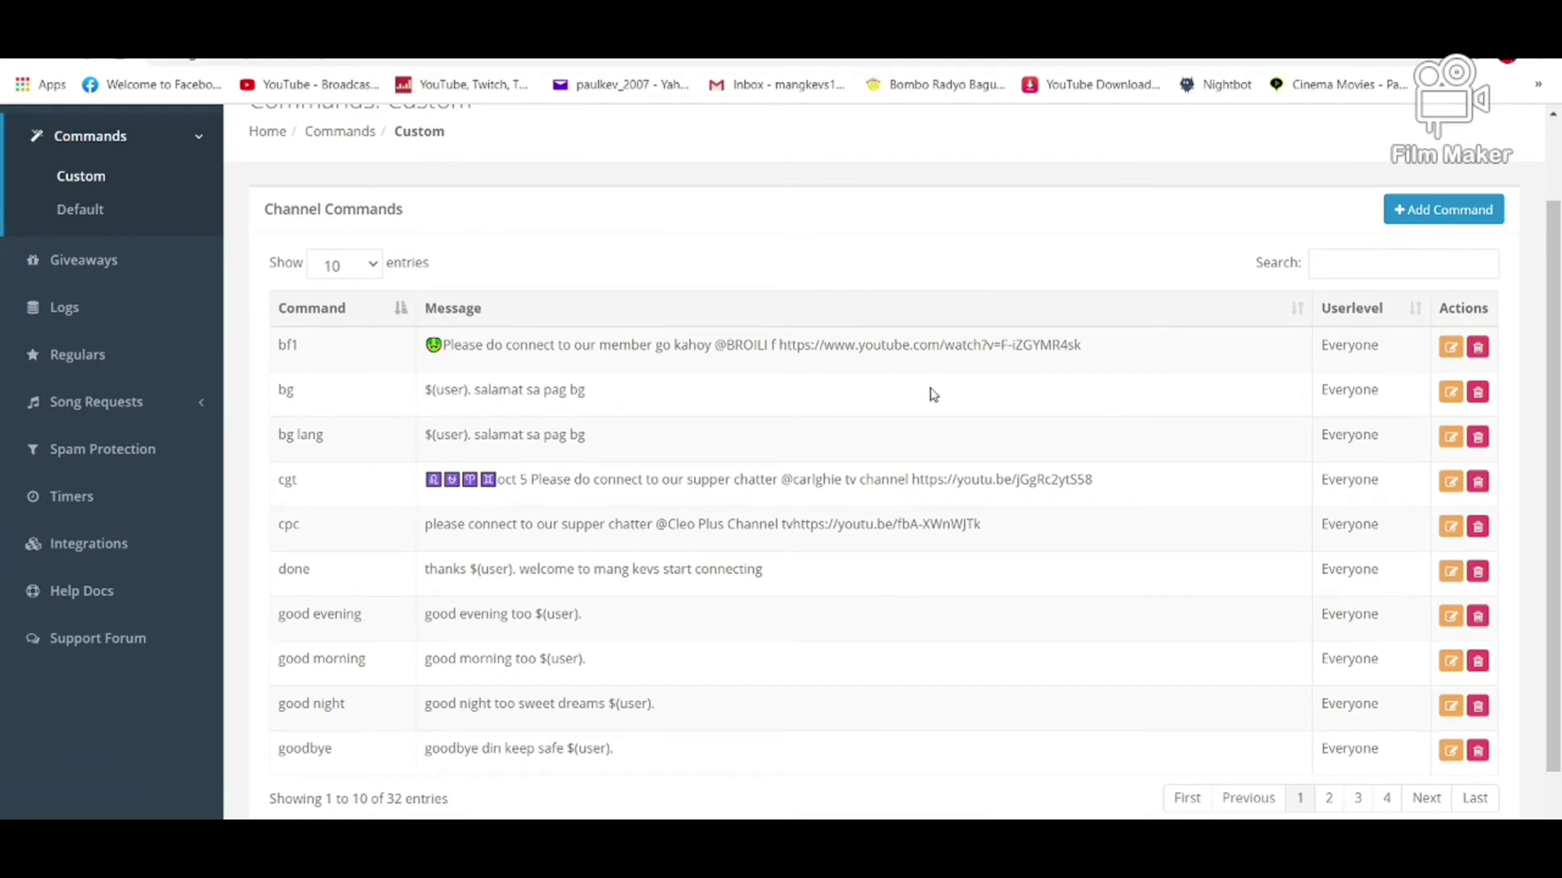
{"action": "left_click", "coordinate": [1450, 392]}
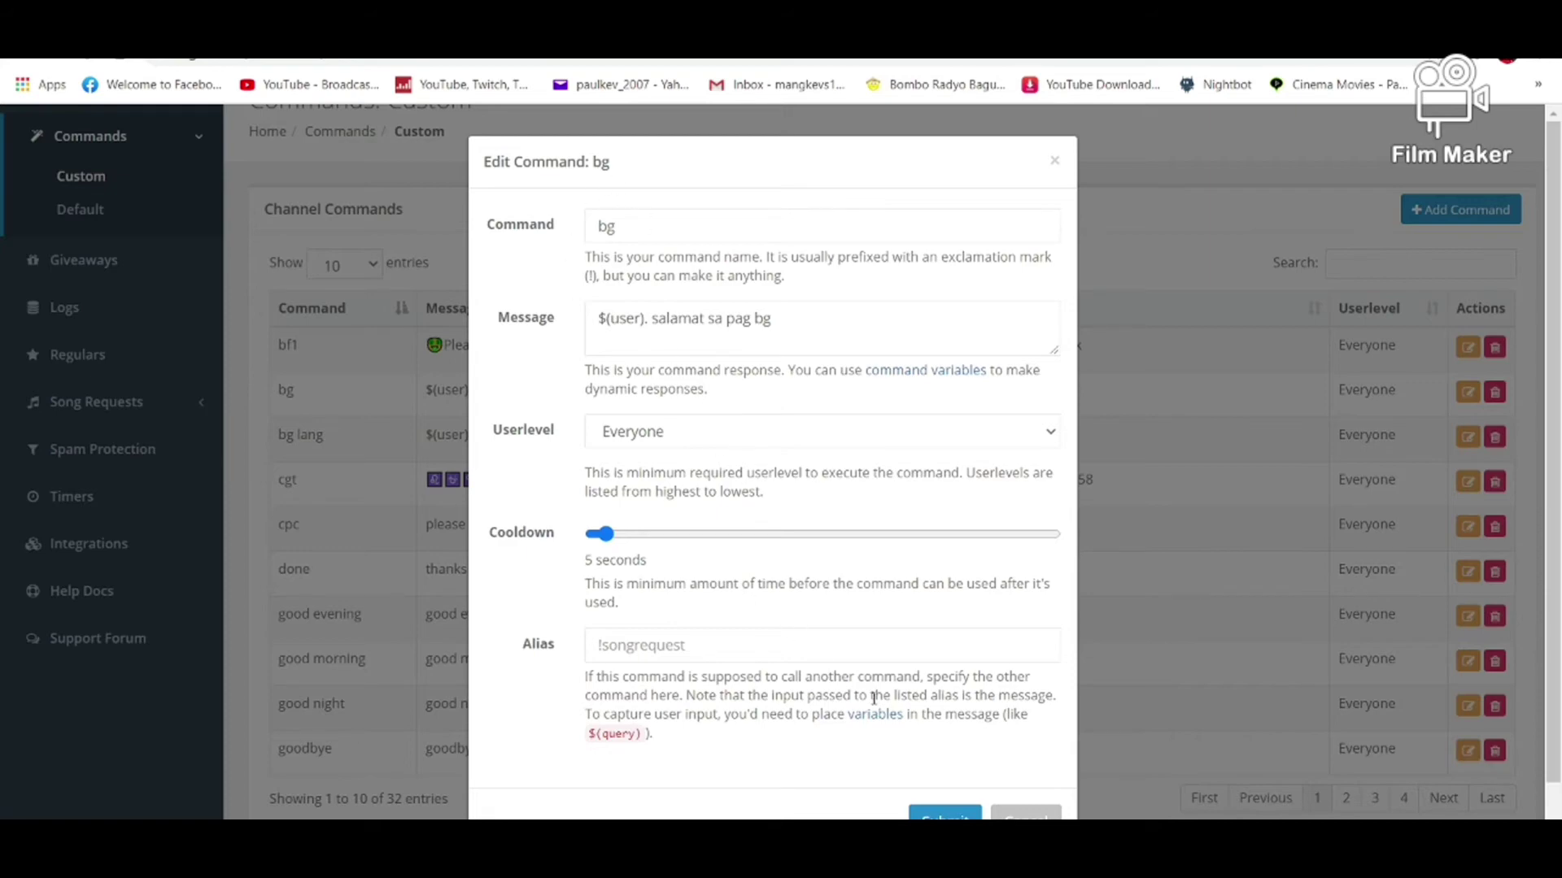
{"action": "scroll", "coordinate": [873, 698], "scroll_direction": "down", "scroll_amount": 1}
{"action": "left_click", "coordinate": [951, 783]}
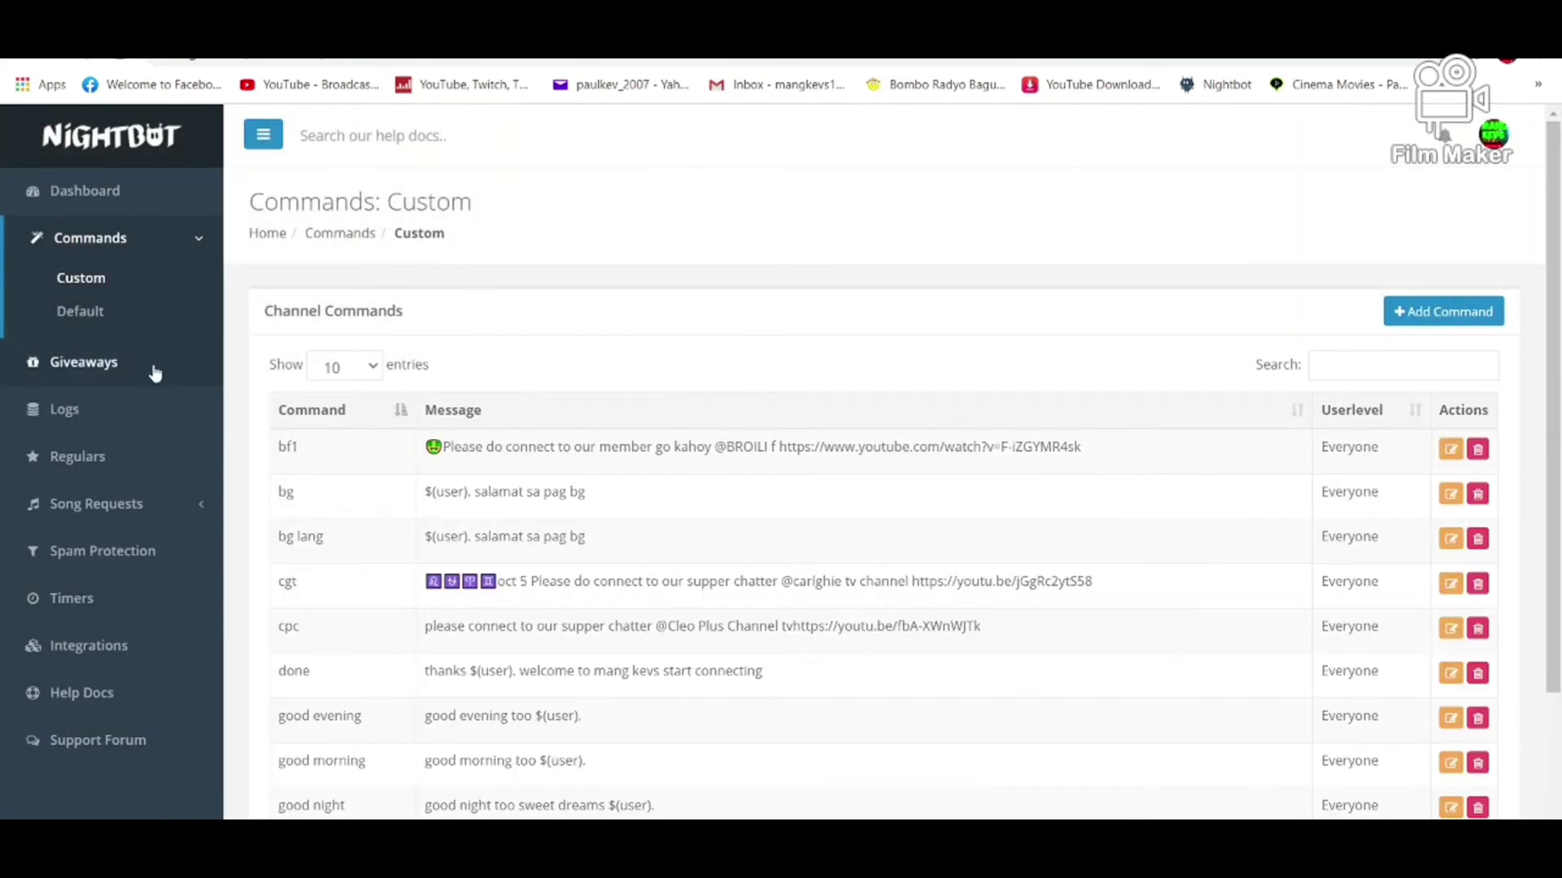
Open Nightbot's Timers page.
{"action": "scroll", "coordinate": [155, 372], "scroll_direction": "down", "scroll_amount": 2}
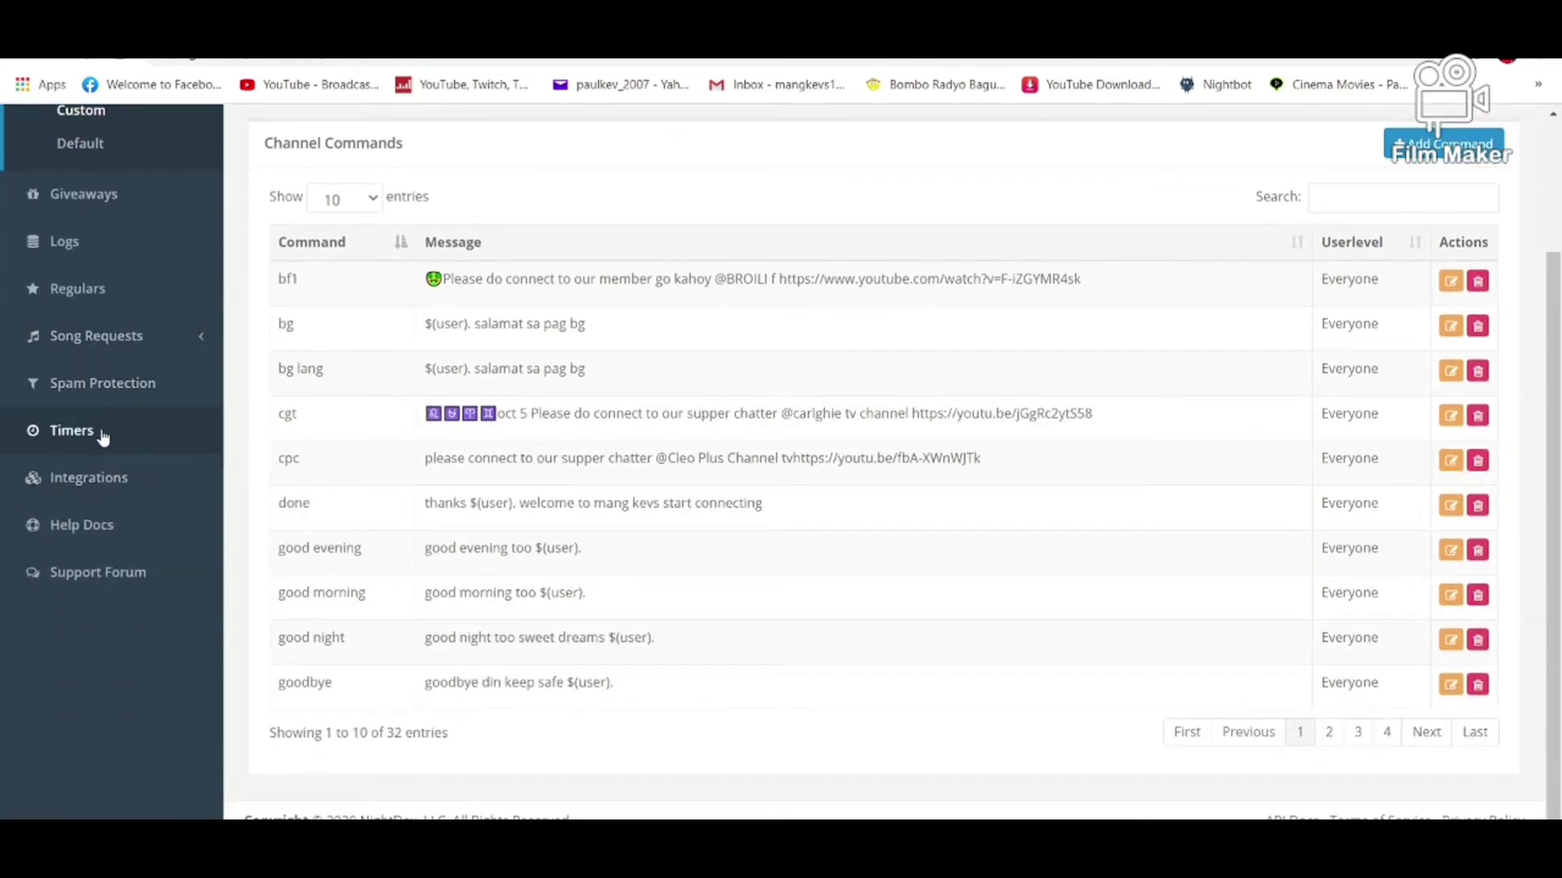
{"action": "left_click", "coordinate": [104, 440]}
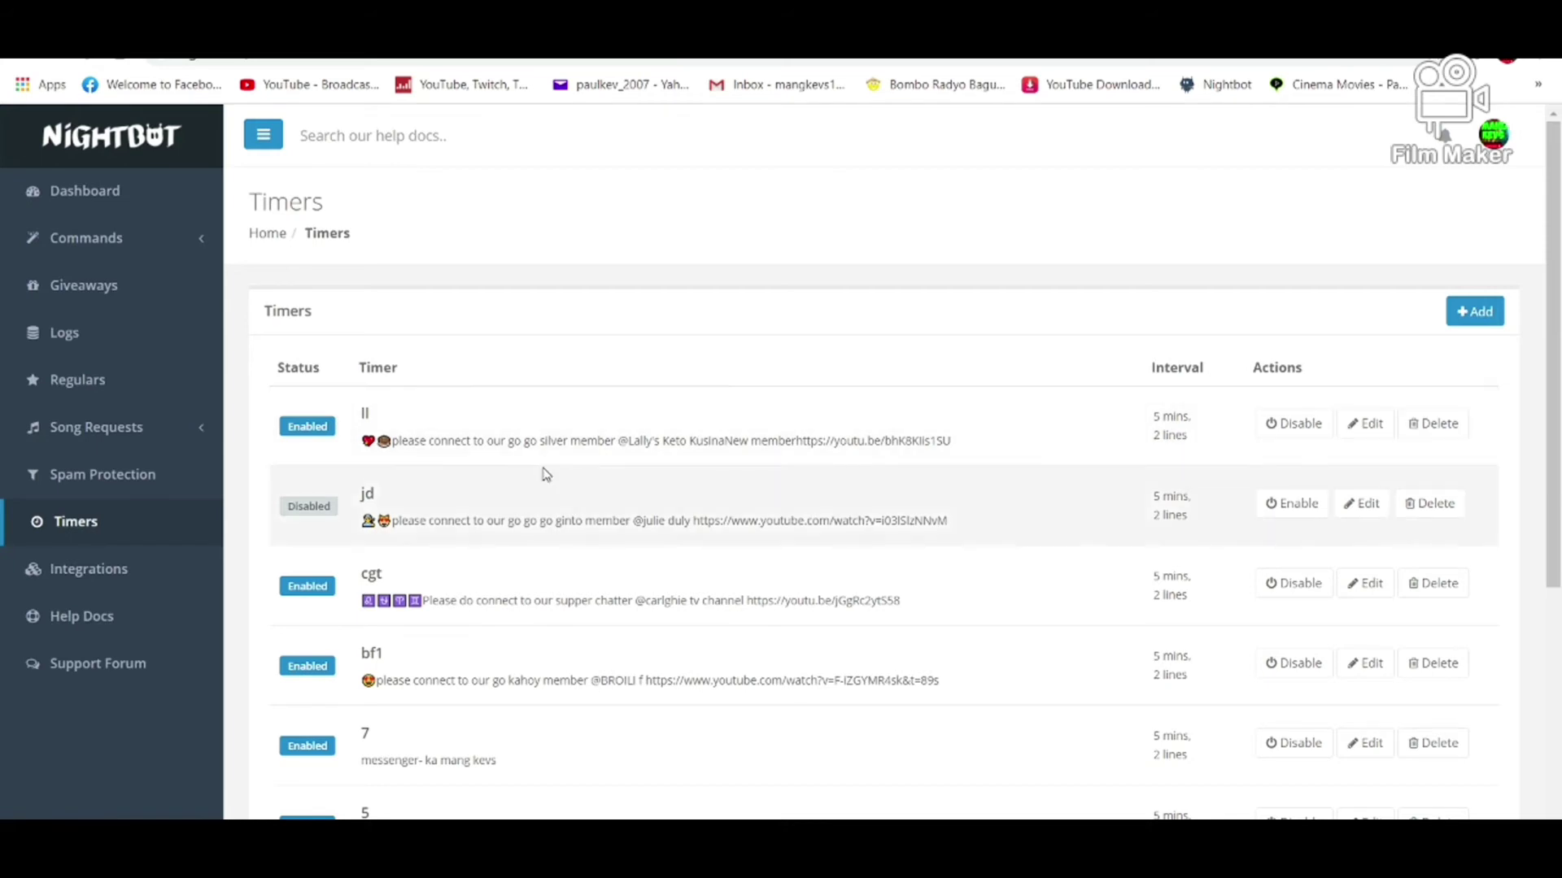
Review the list of timers, open timer "1" for editing, check its settings, and submit it as it is.
{"action": "scroll", "coordinate": [579, 474], "scroll_direction": "down", "scroll_amount": 3}
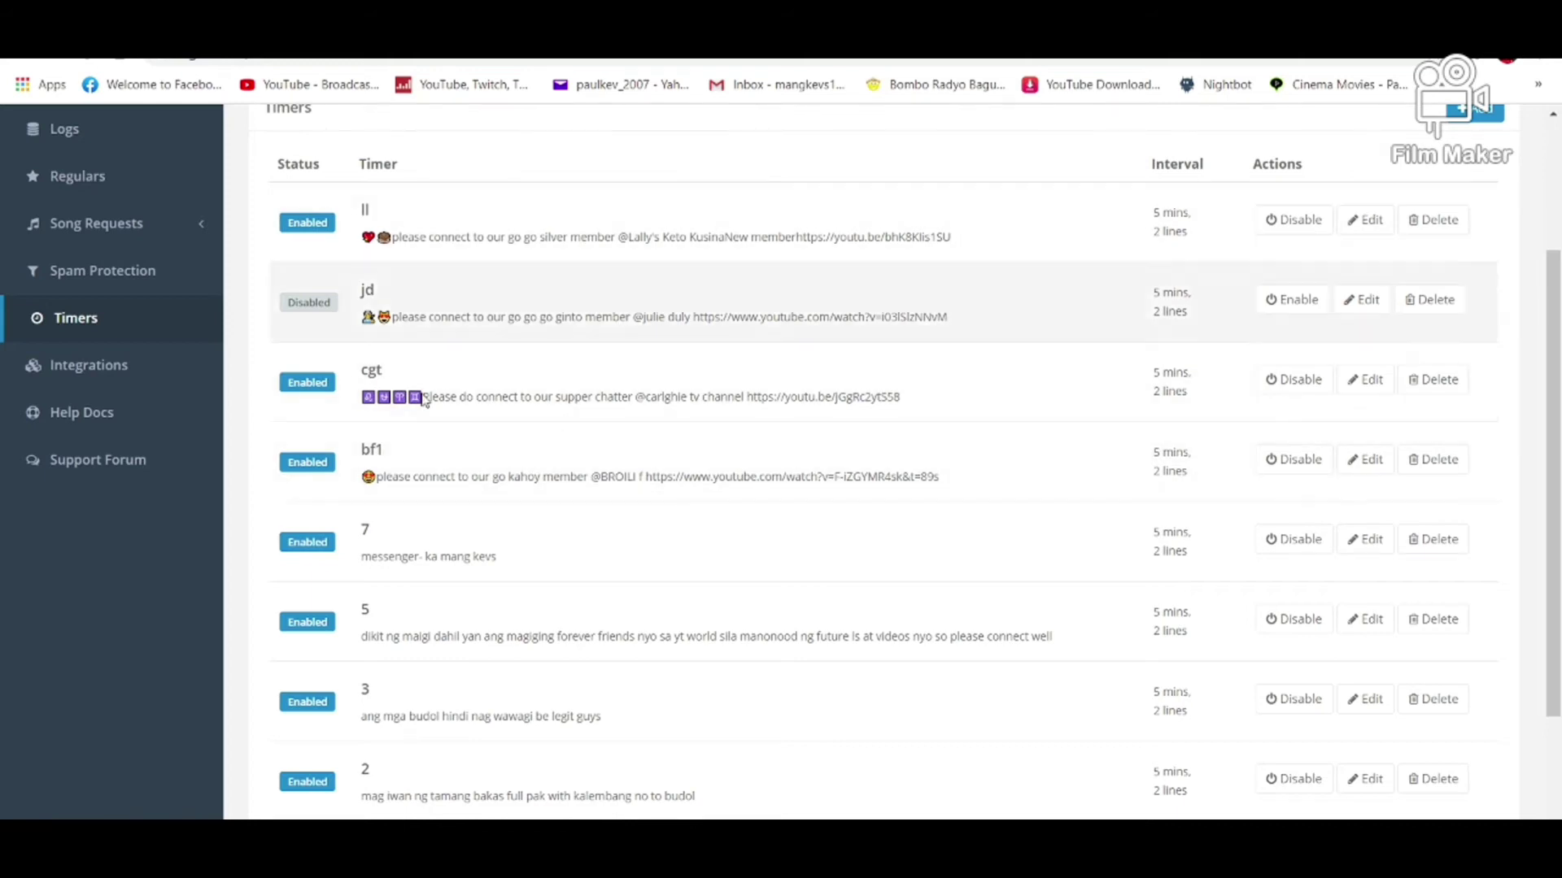
{"action": "scroll", "coordinate": [419, 565], "scroll_direction": "down", "scroll_amount": 2}
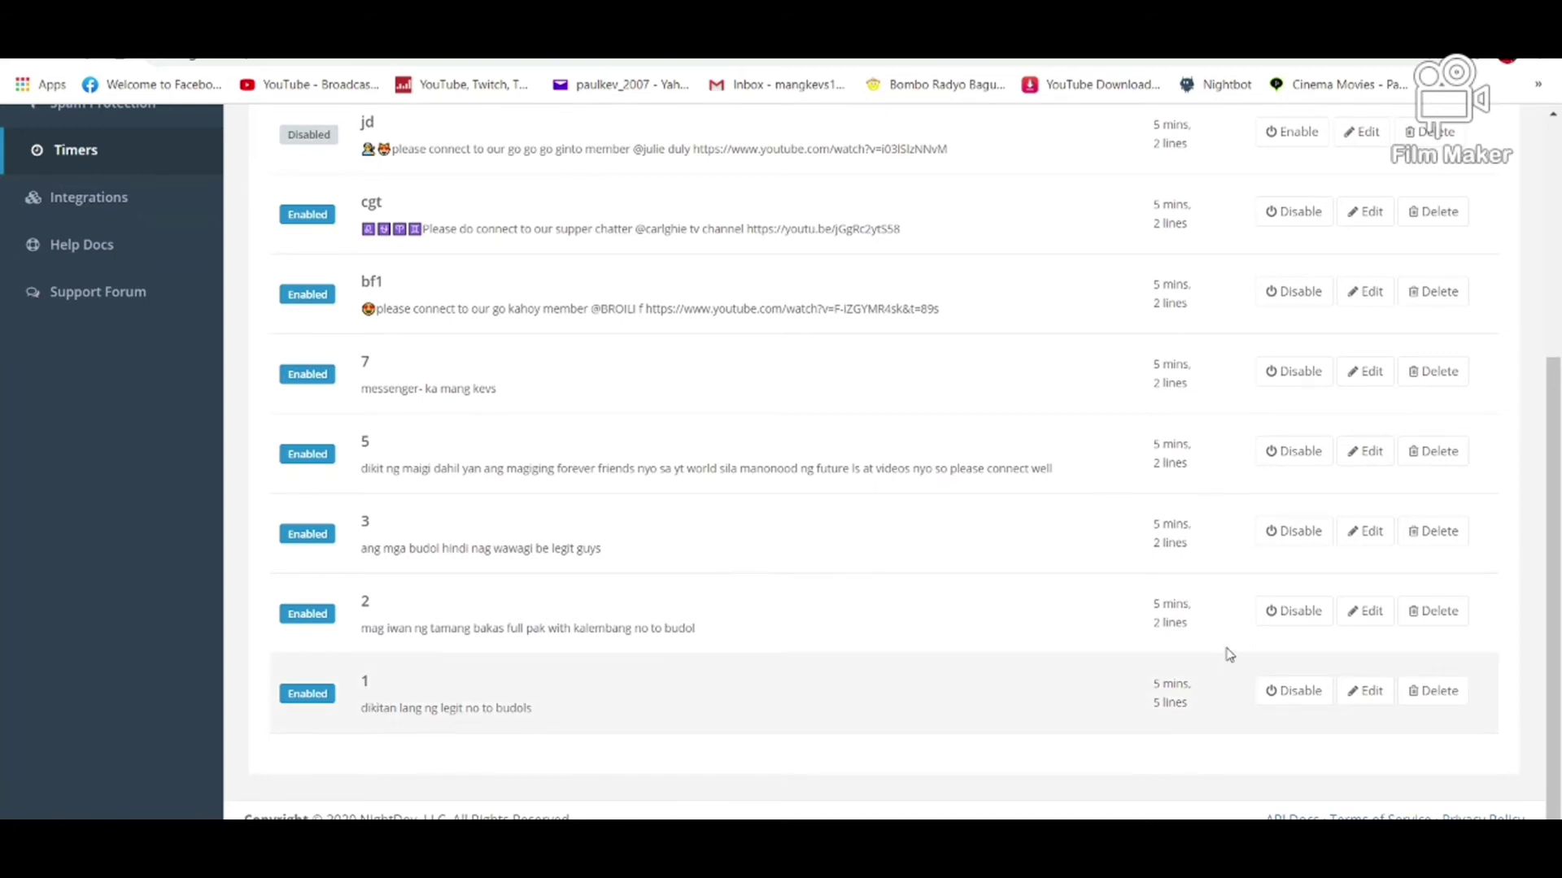
{"action": "left_click", "coordinate": [1372, 694]}
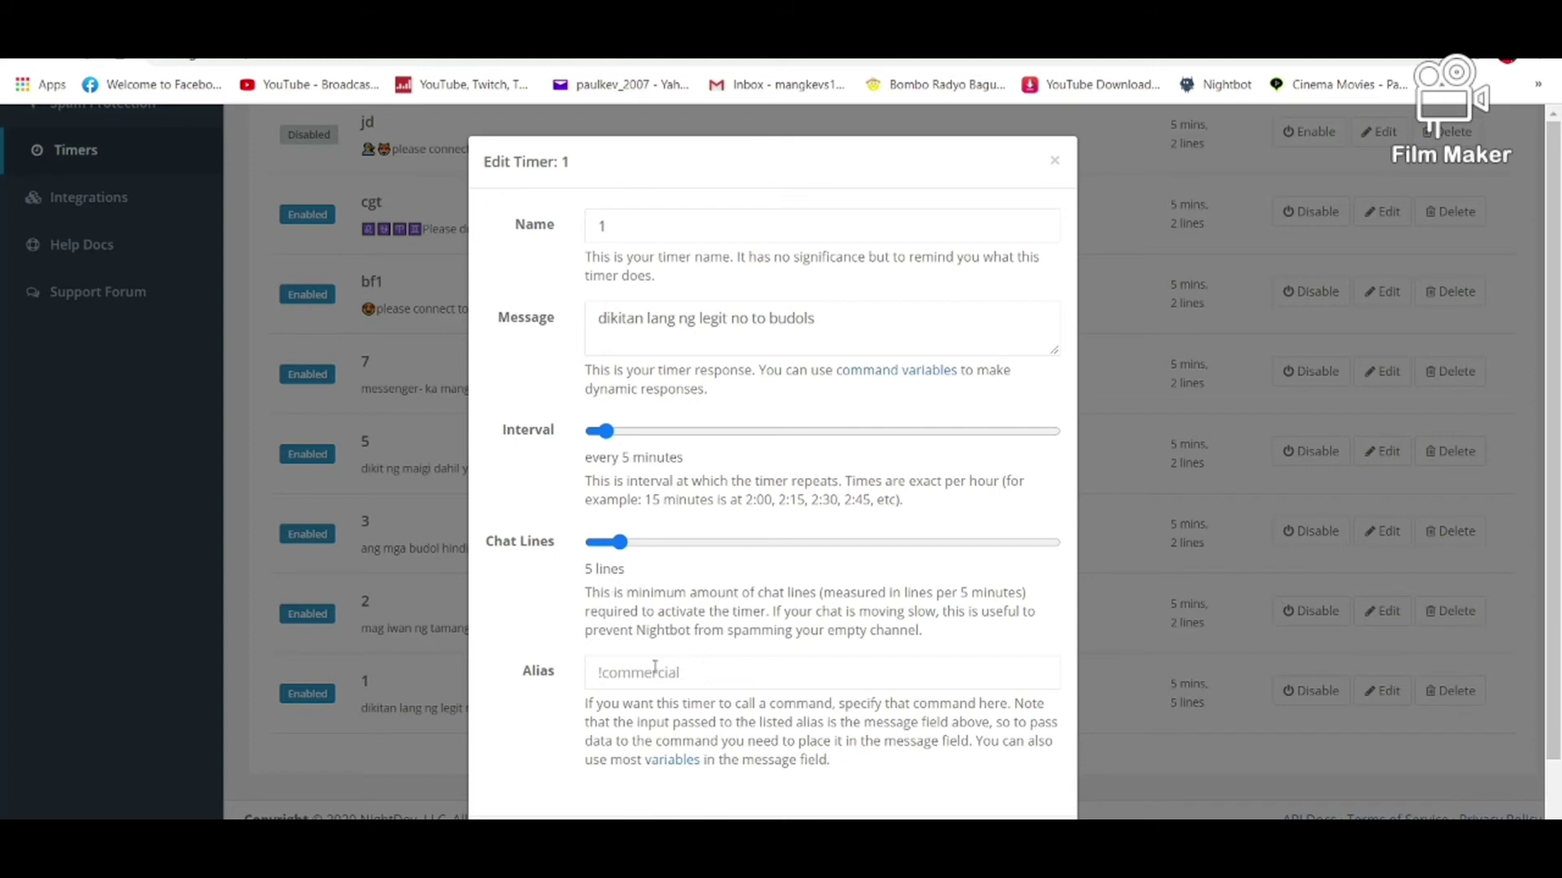
{"action": "scroll", "coordinate": [783, 492], "scroll_direction": "down", "scroll_amount": 1}
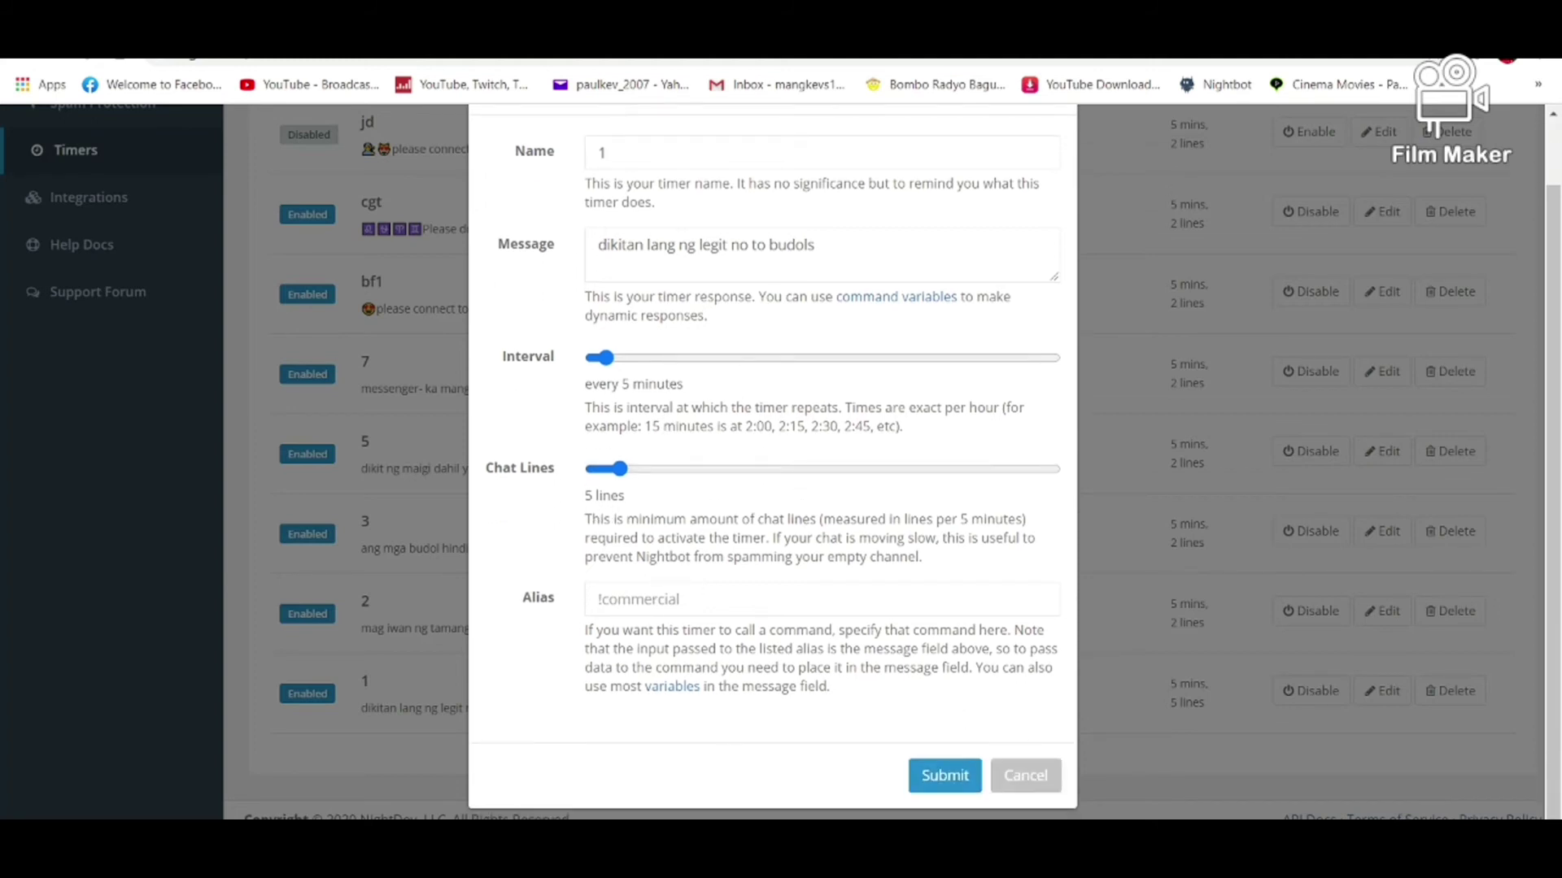
{"action": "left_click", "coordinate": [943, 775]}
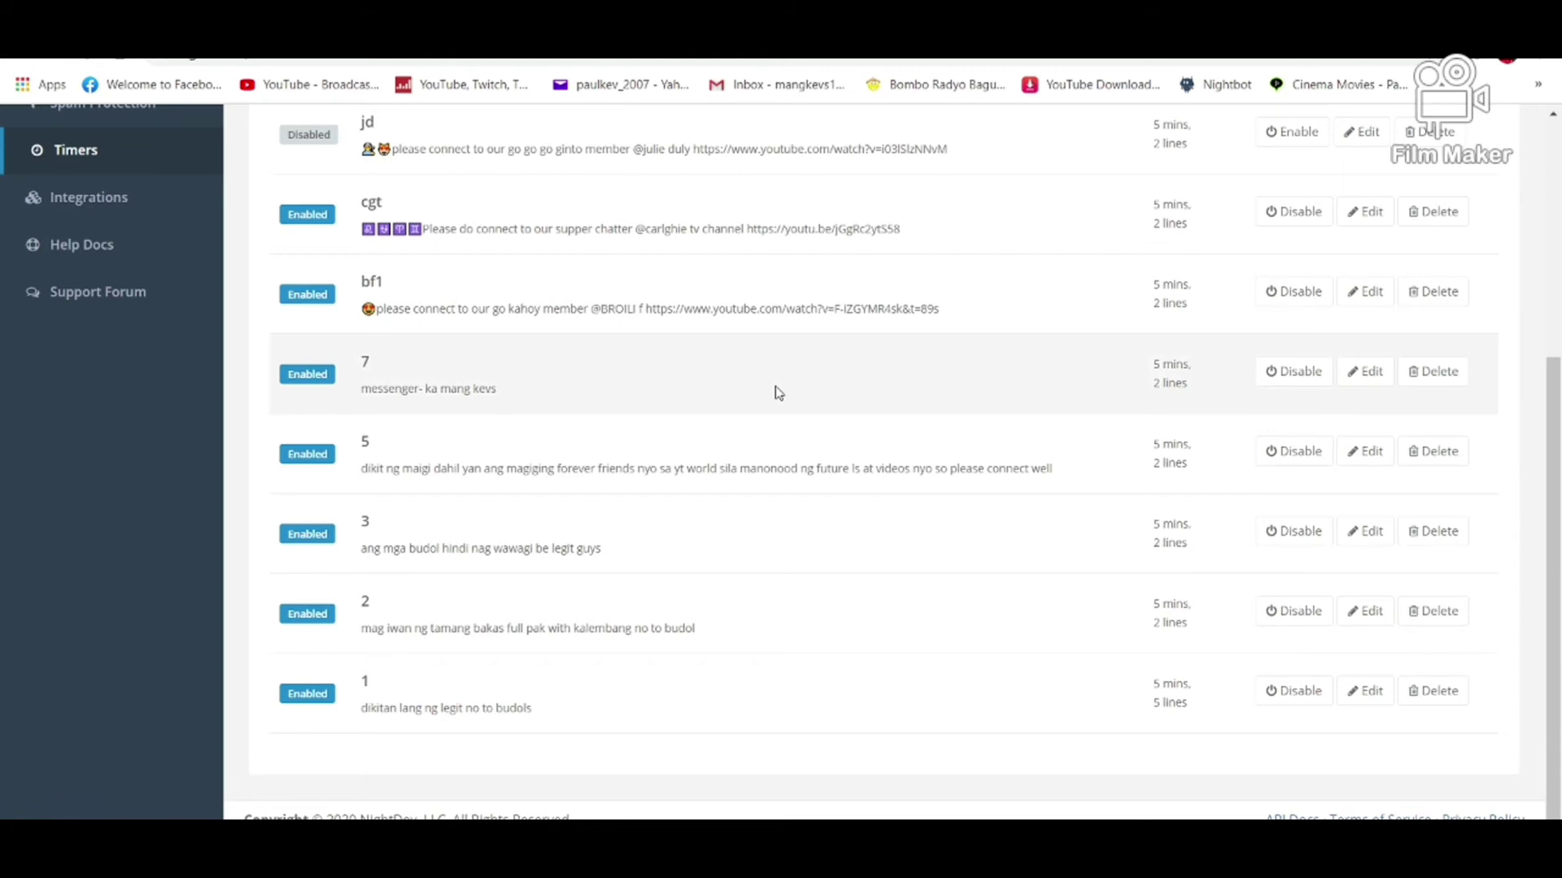
{"action": "scroll", "coordinate": [206, 355], "scroll_direction": "up", "scroll_amount": 3}
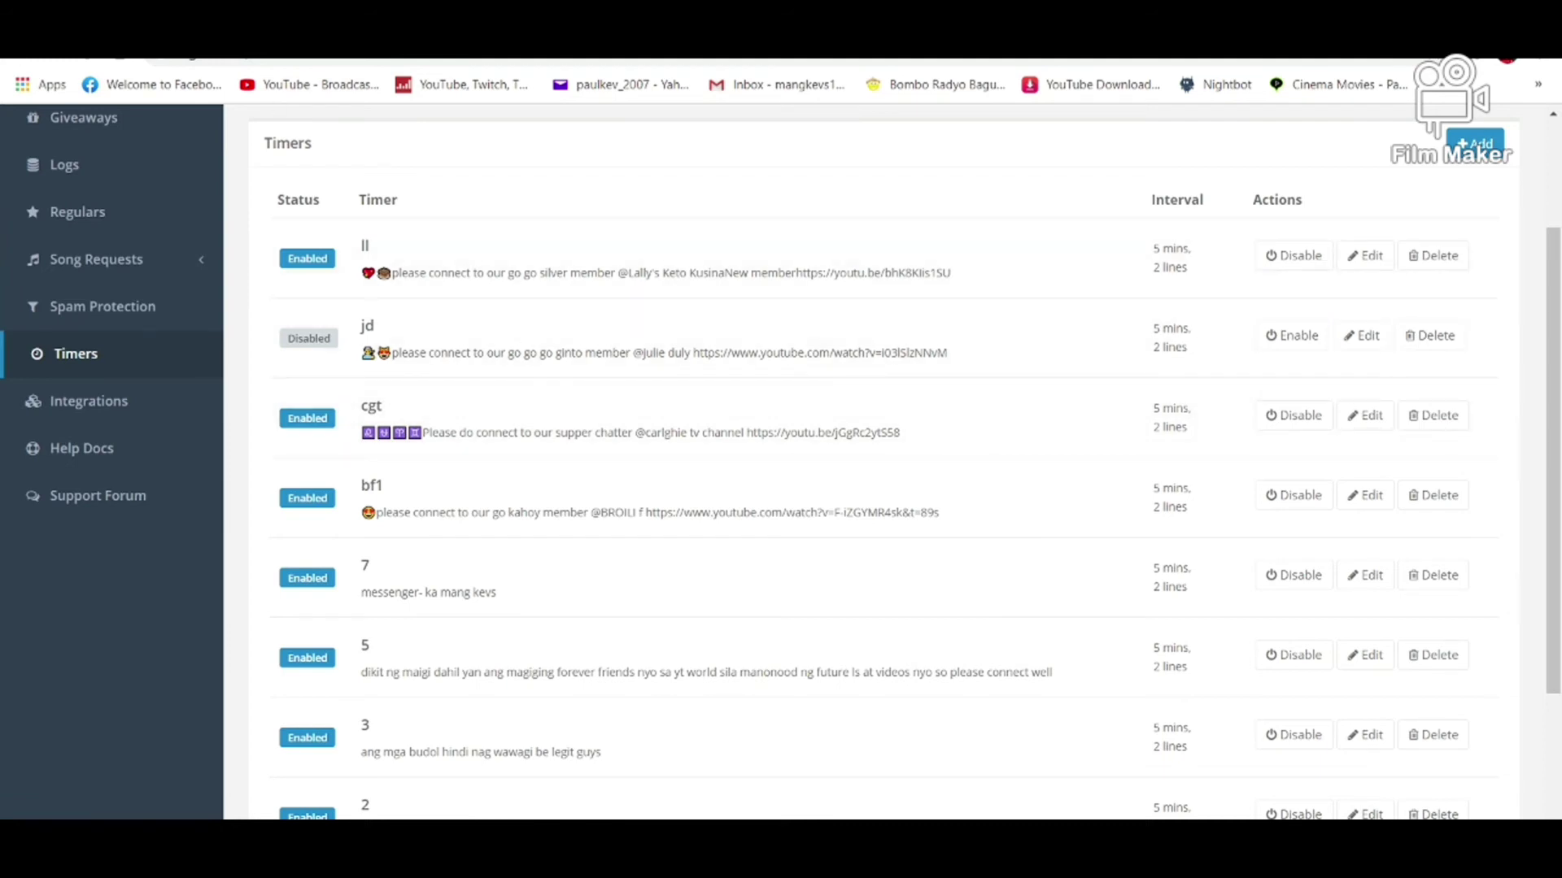
{"action": "left_click", "coordinate": [662, 40]}
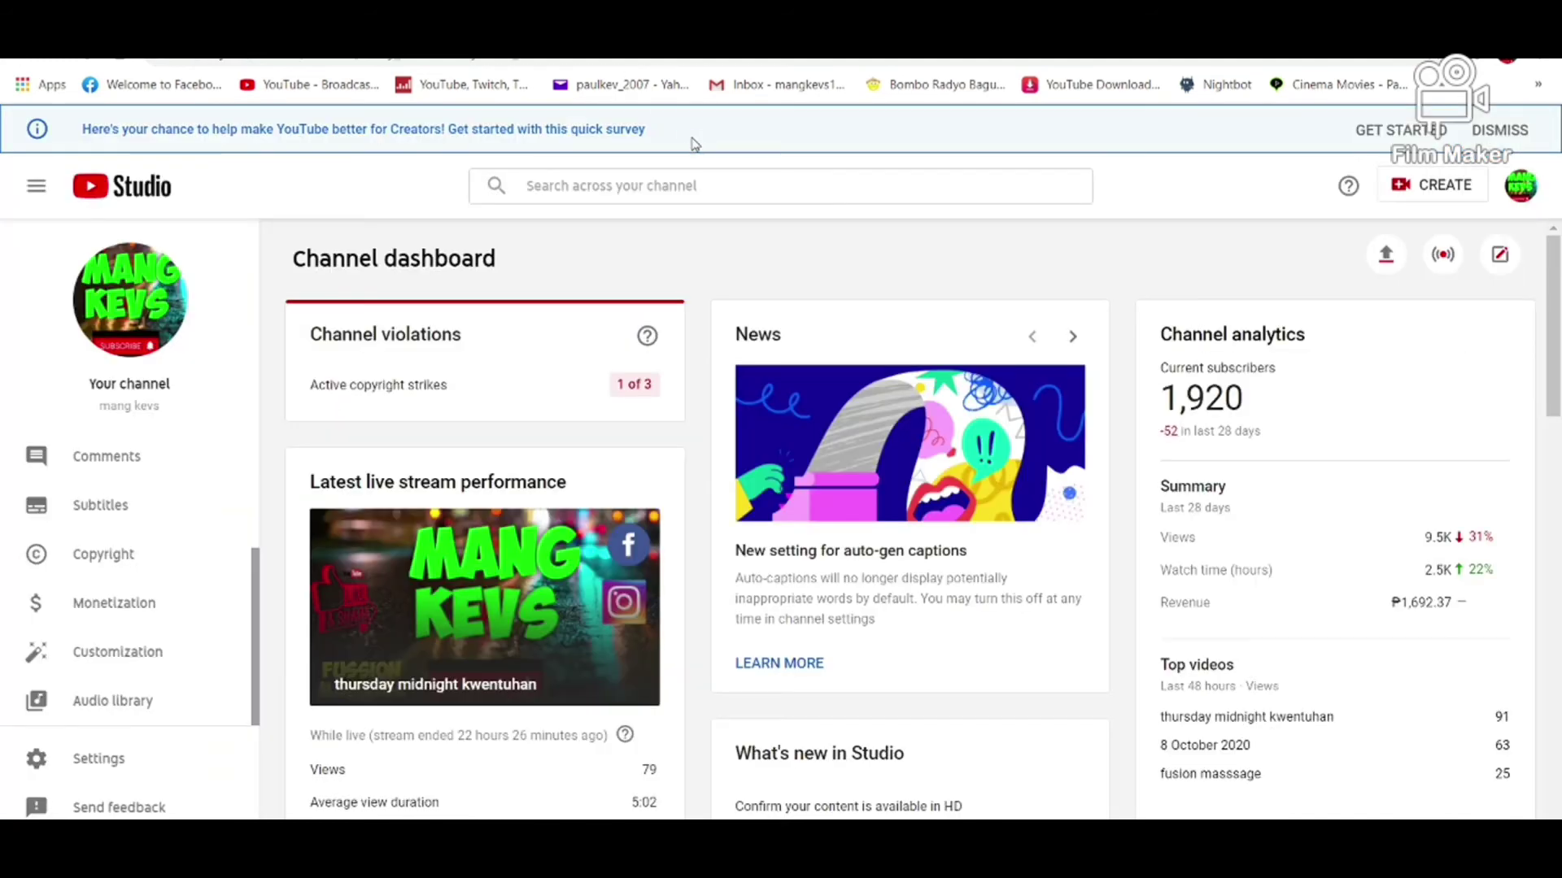
{"action": "left_click", "coordinate": [683, 40]}
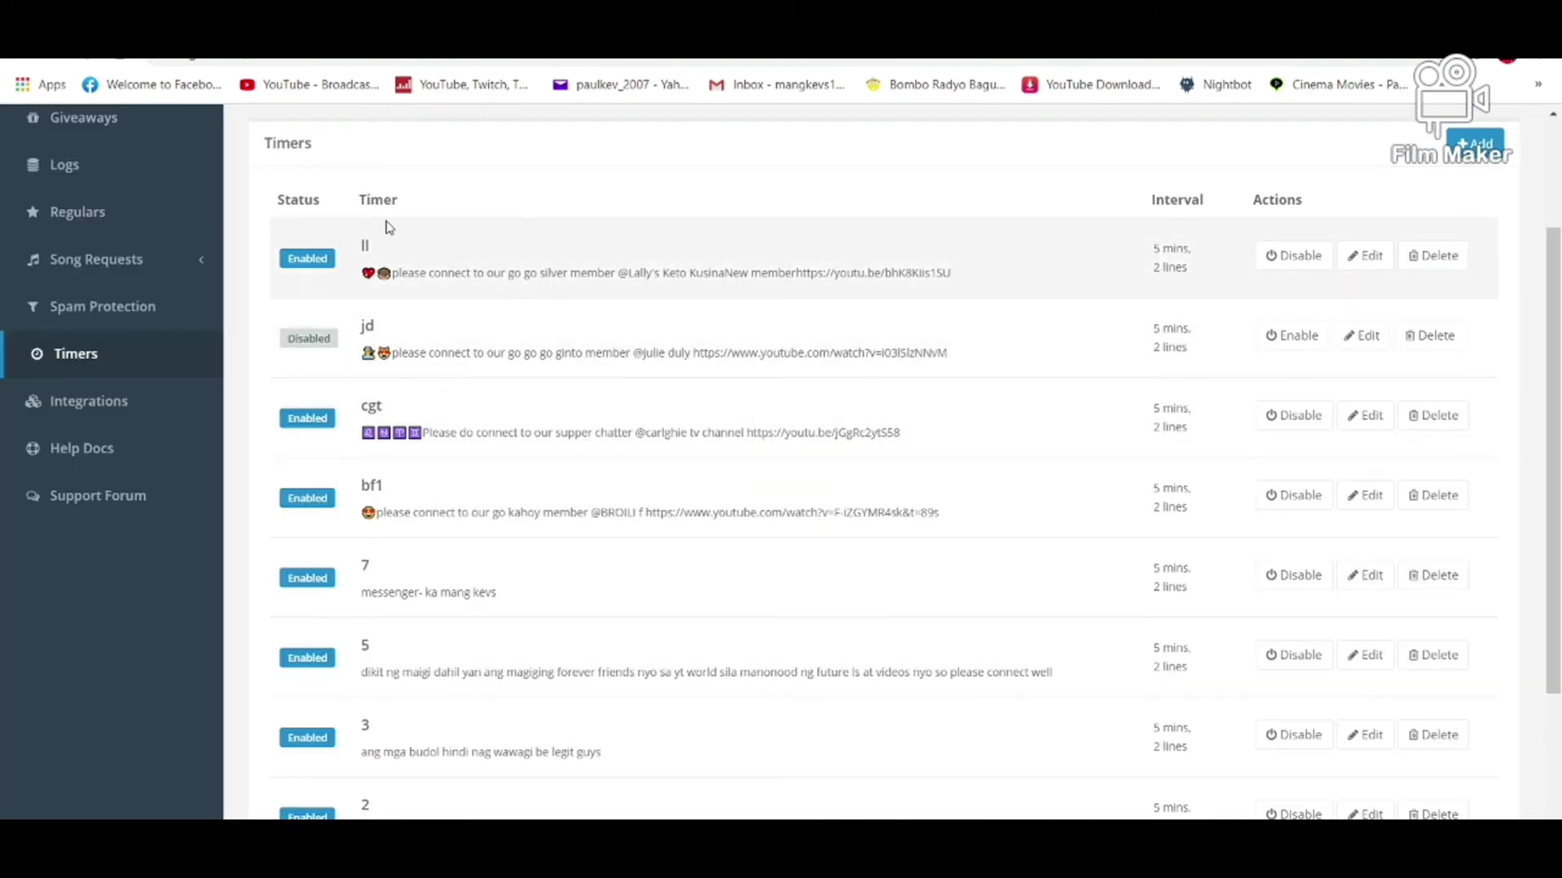
Open the form for a new timer, review its name, message, interval and chat lines fields, and close it without adding anything.
{"action": "scroll", "coordinate": [394, 238], "scroll_direction": "up", "scroll_amount": 2}
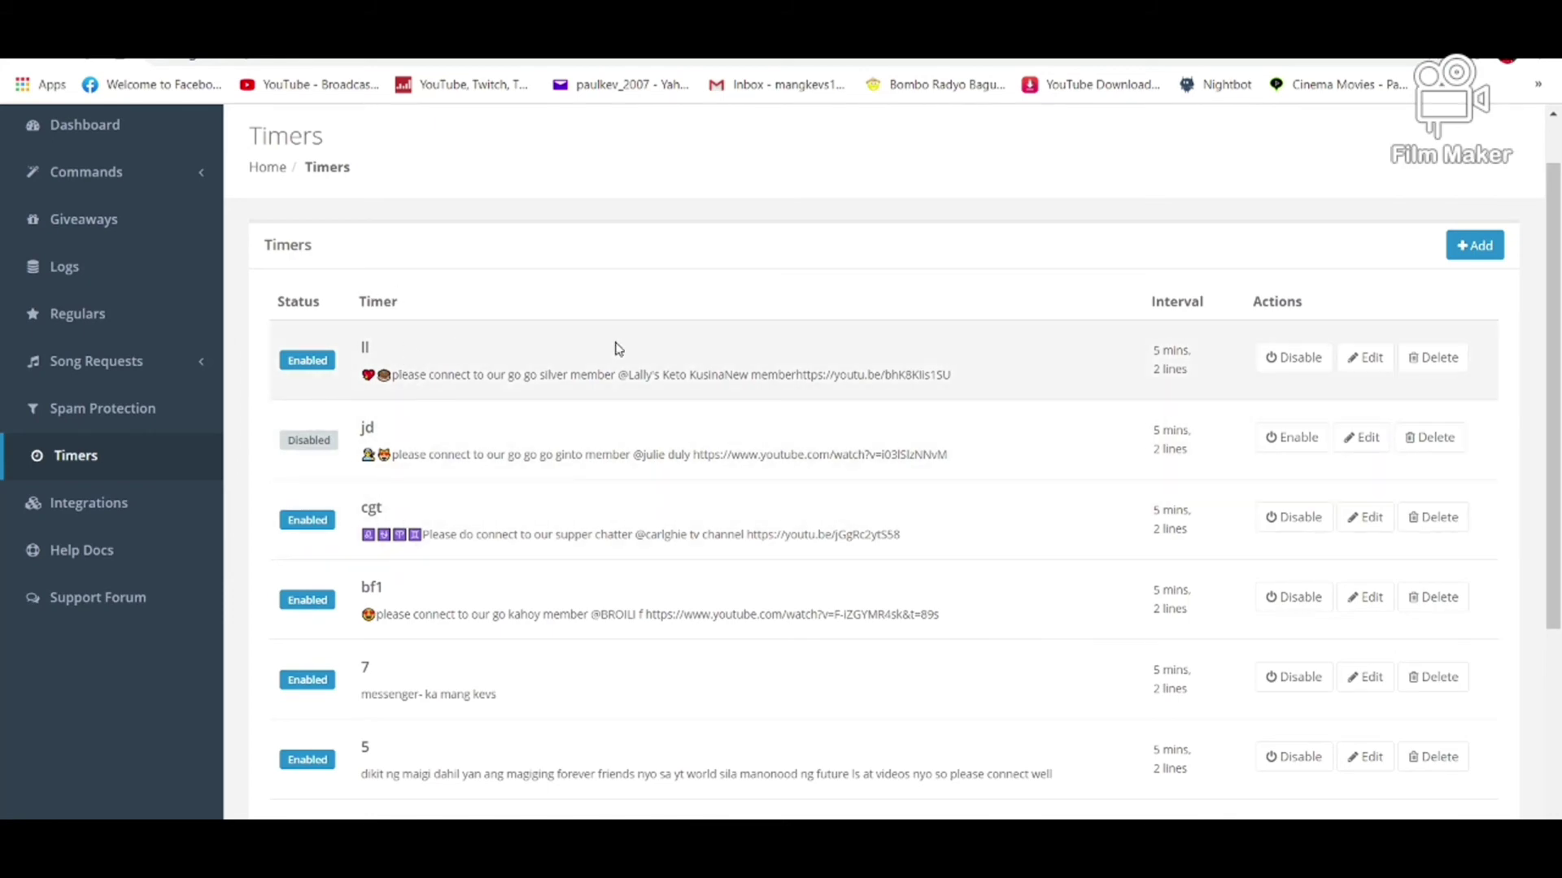
{"action": "left_click", "coordinate": [1474, 245]}
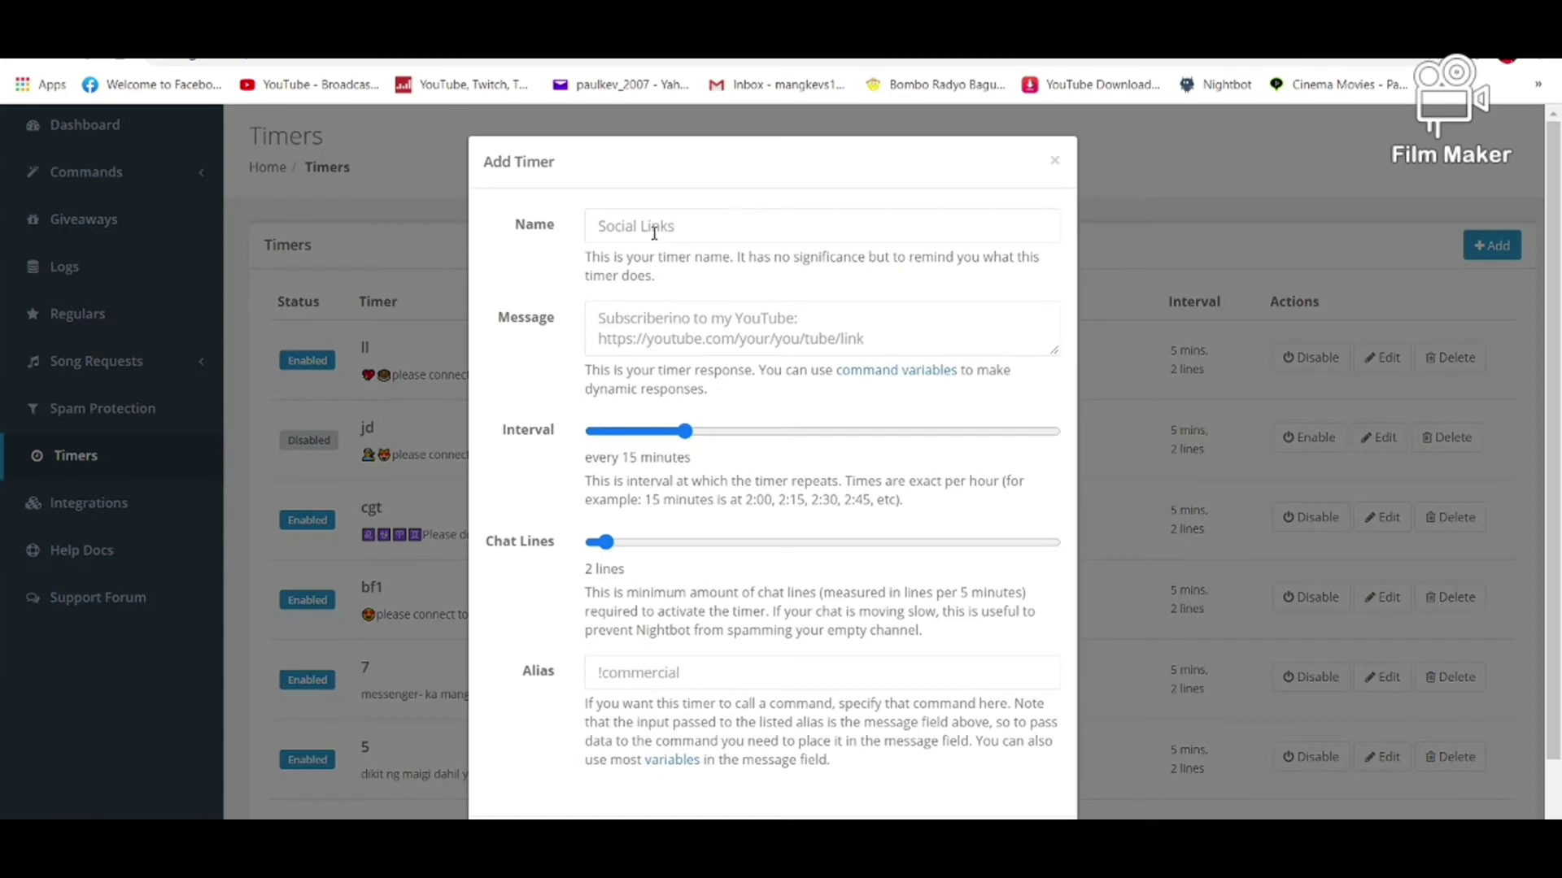
{"action": "left_click", "coordinate": [655, 224]}
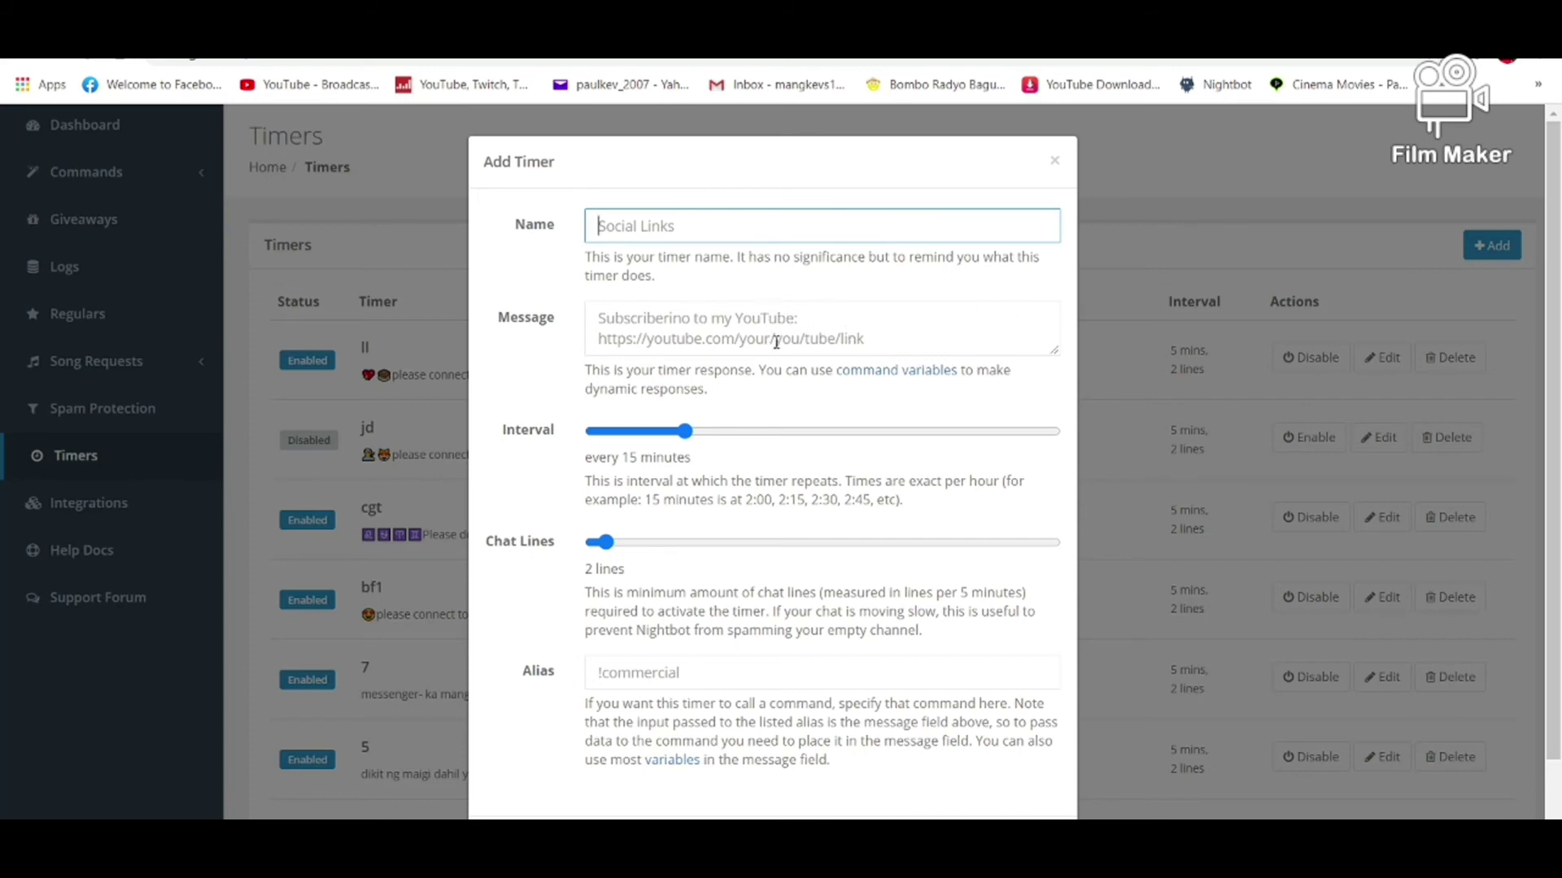
{"action": "left_click", "coordinate": [1054, 162]}
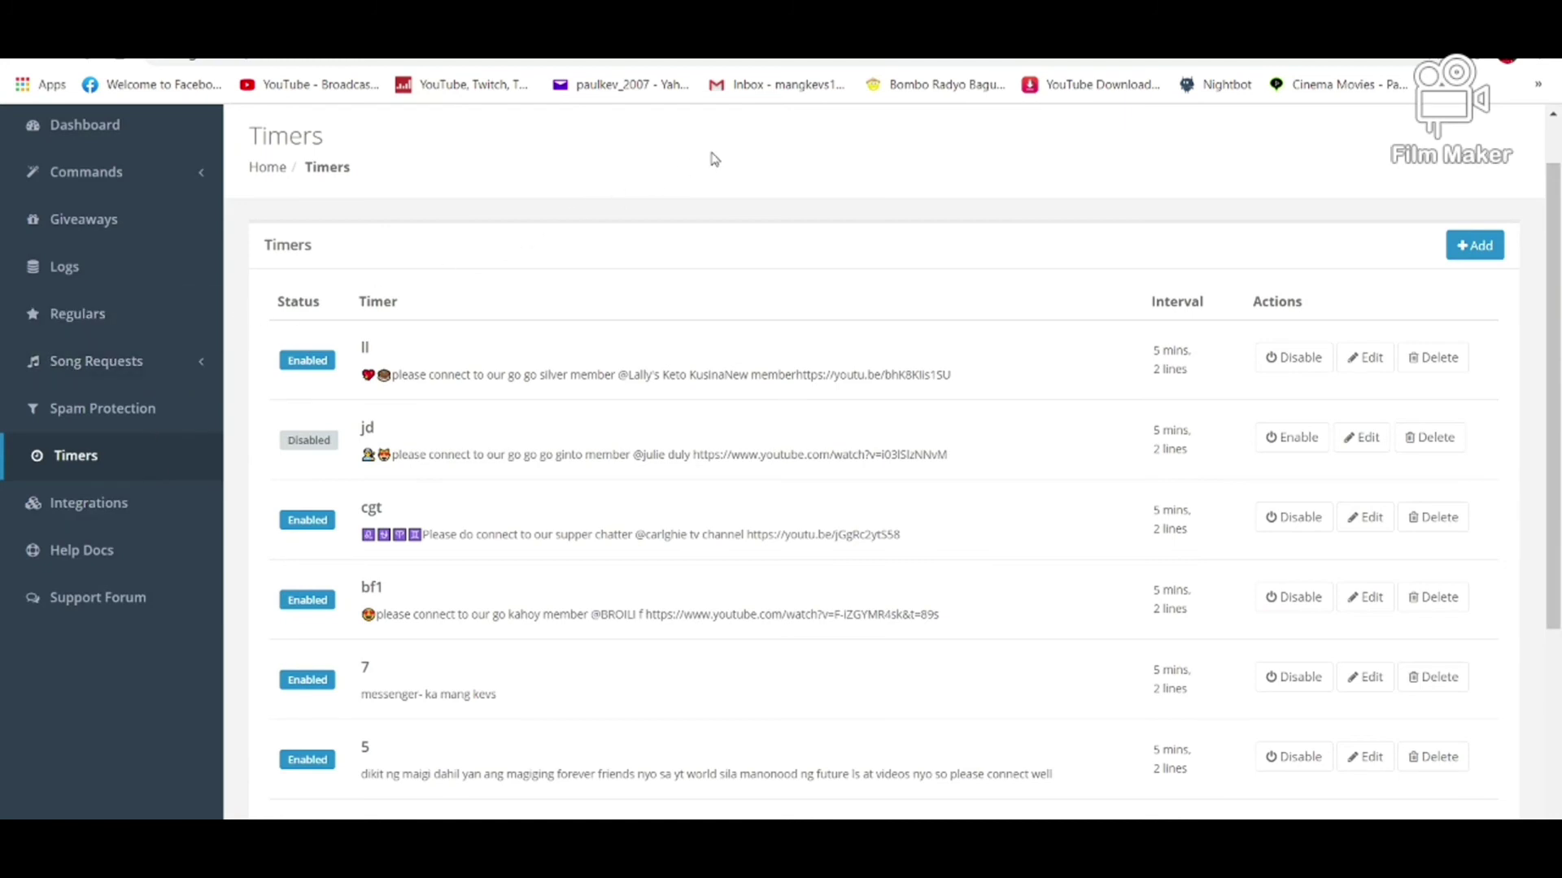
Return to Nightbot's Dashboard page.
{"action": "scroll", "coordinate": [1090, 383], "scroll_direction": "up", "scroll_amount": 1}
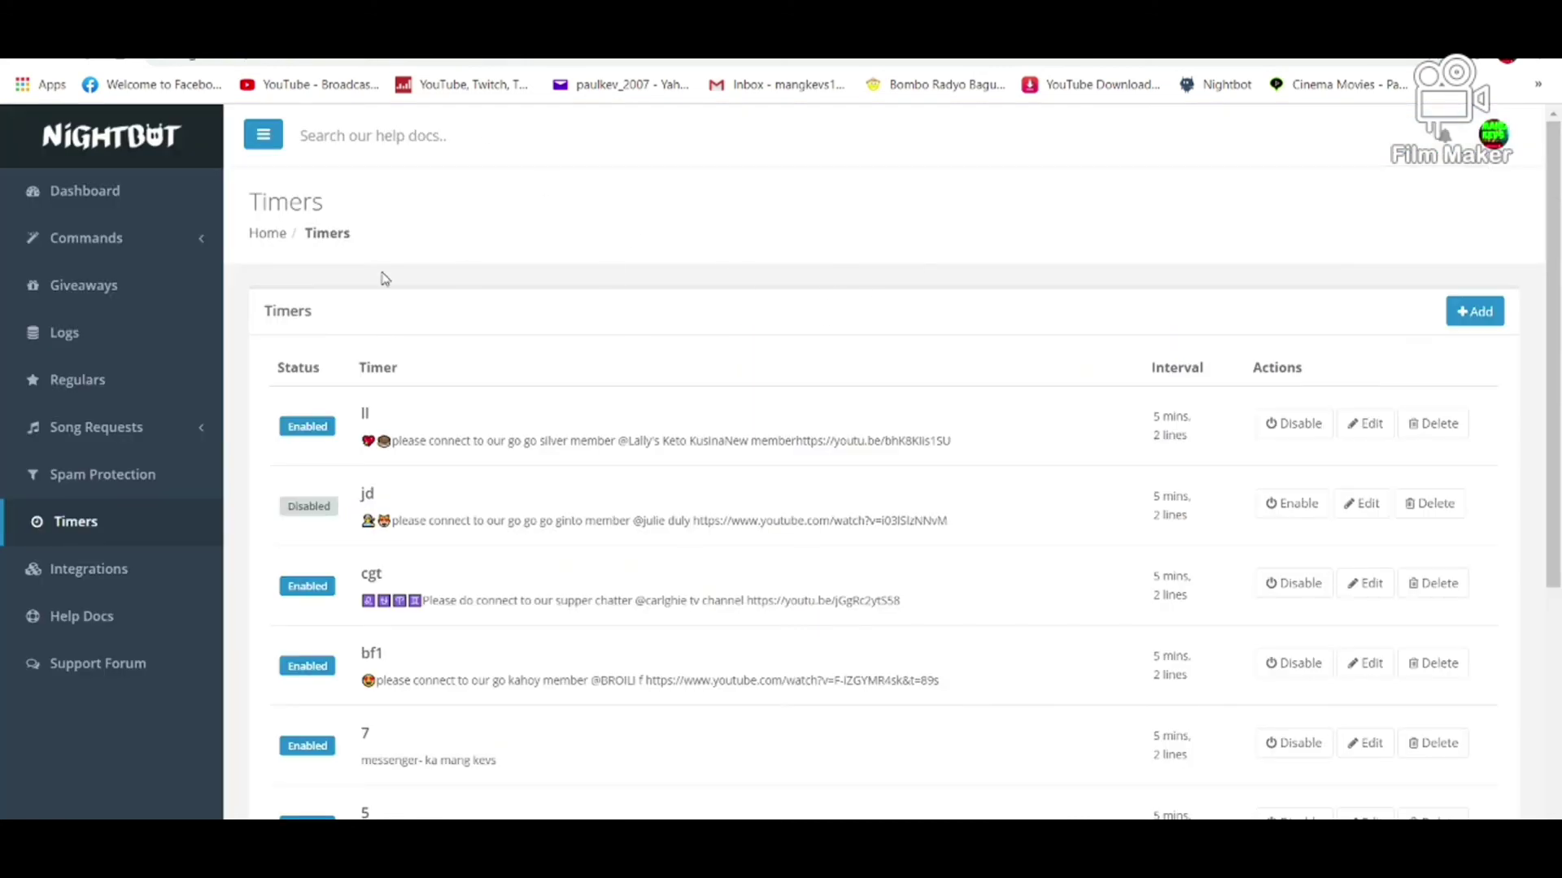
{"action": "left_click", "coordinate": [106, 193]}
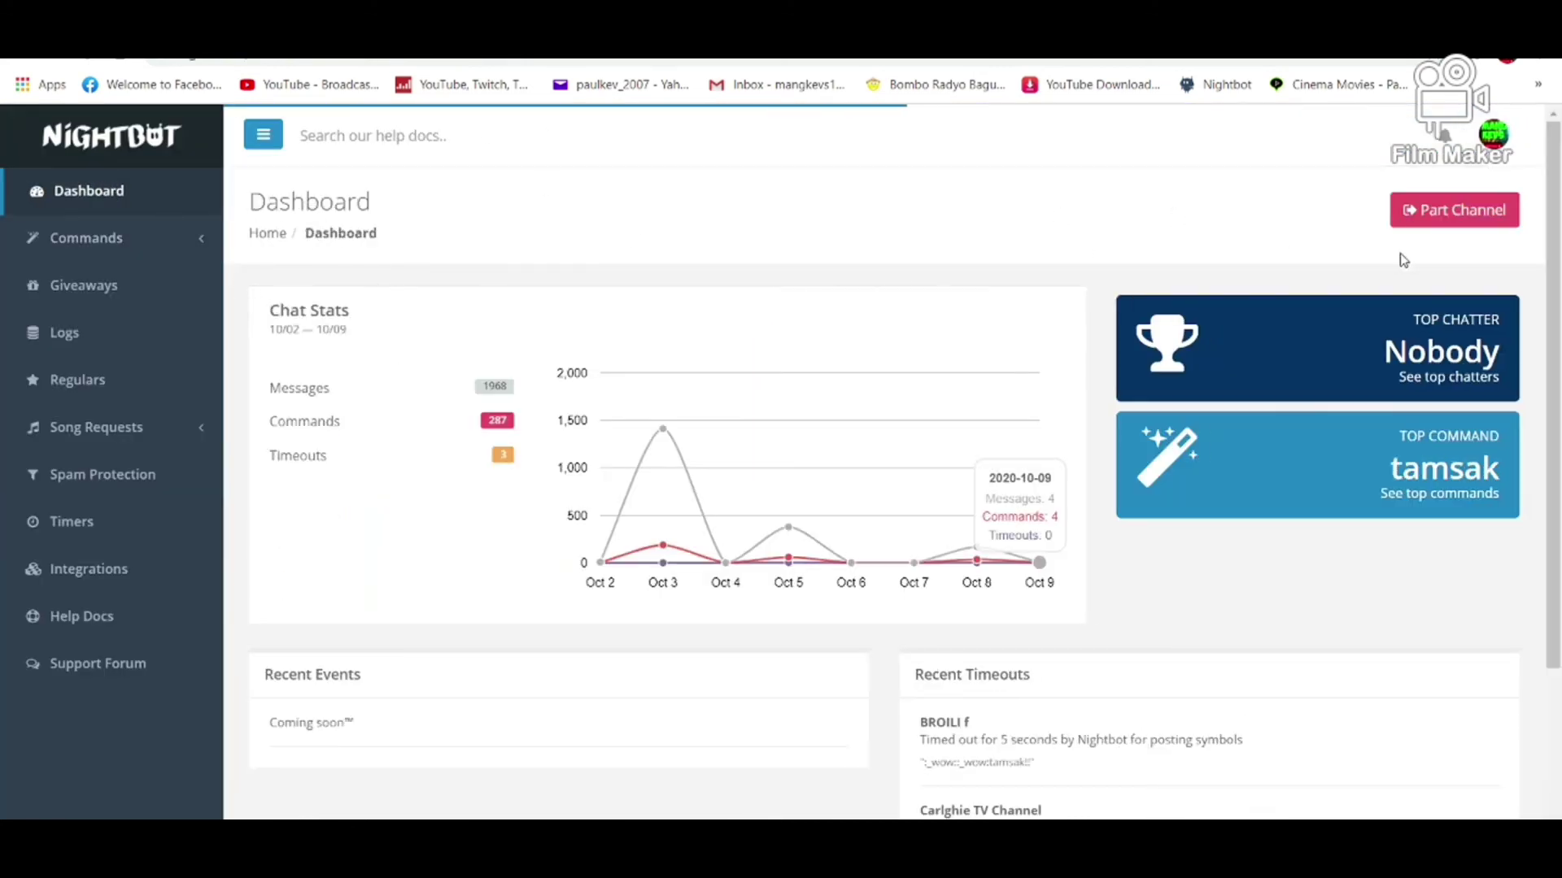